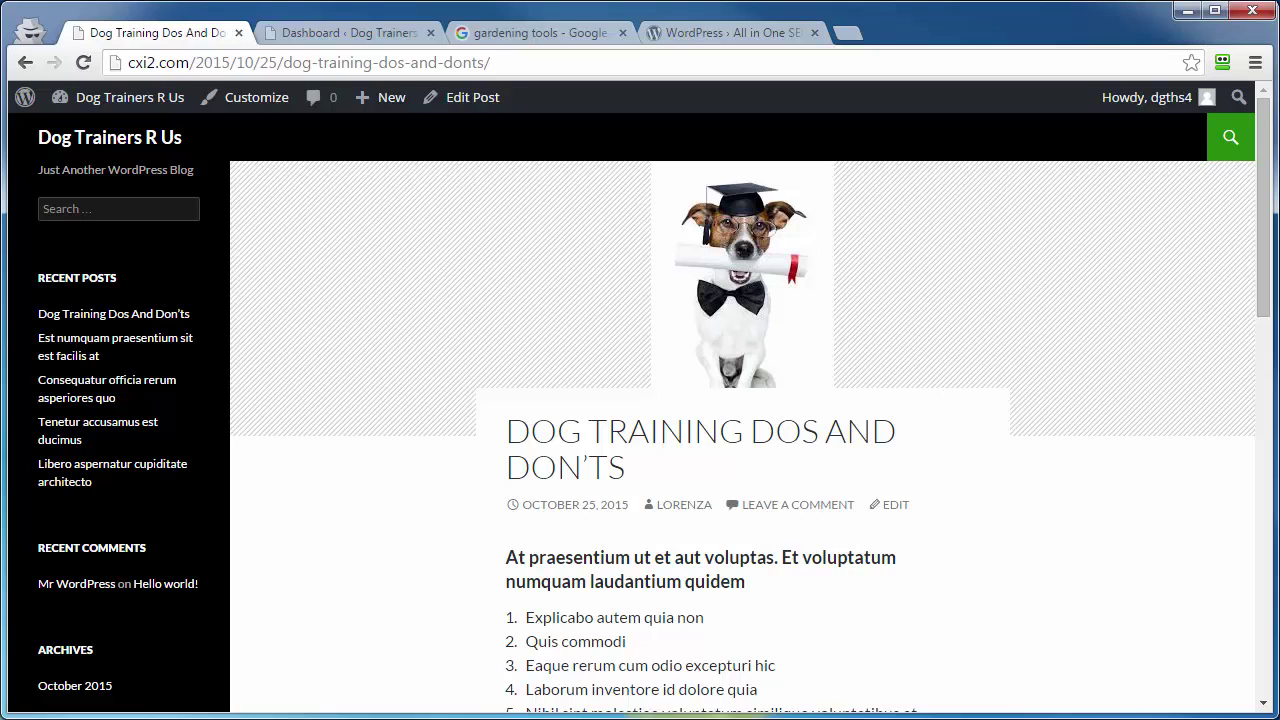
From the site's WordPress dashboard, search the installable plugins for "all in one seo pack".
left_click(331, 36)
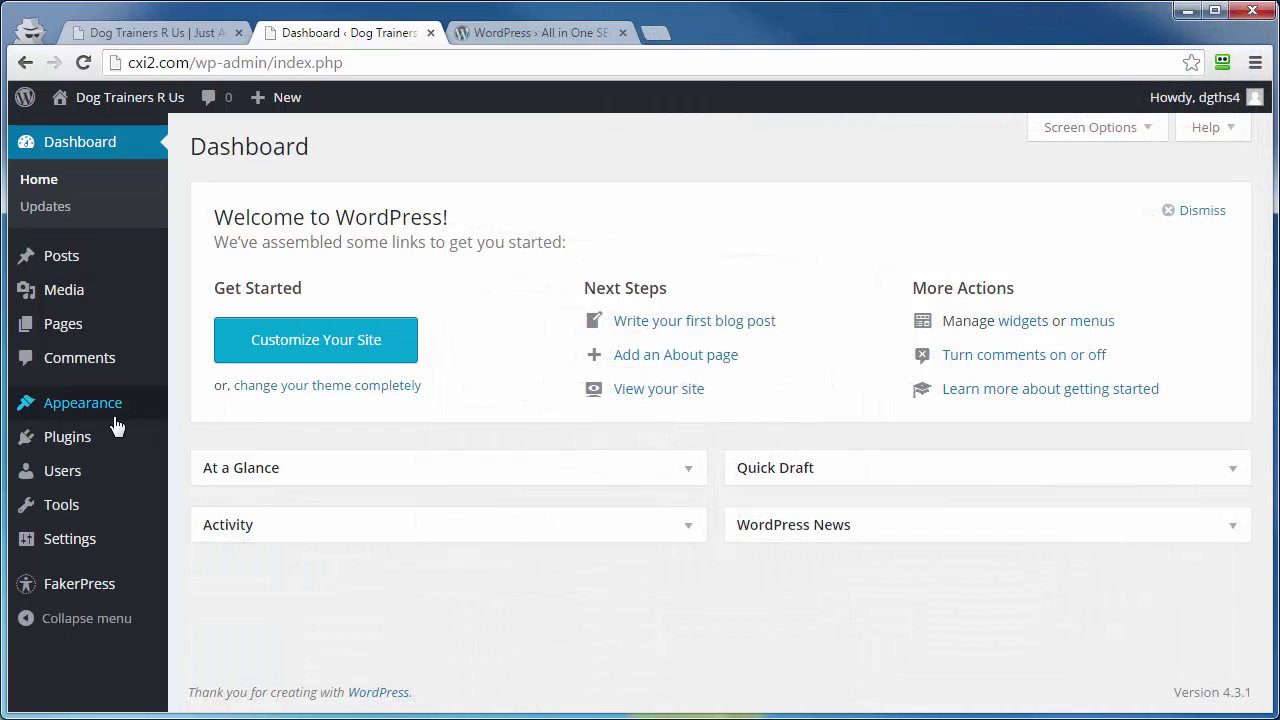
mouse_move(54, 449)
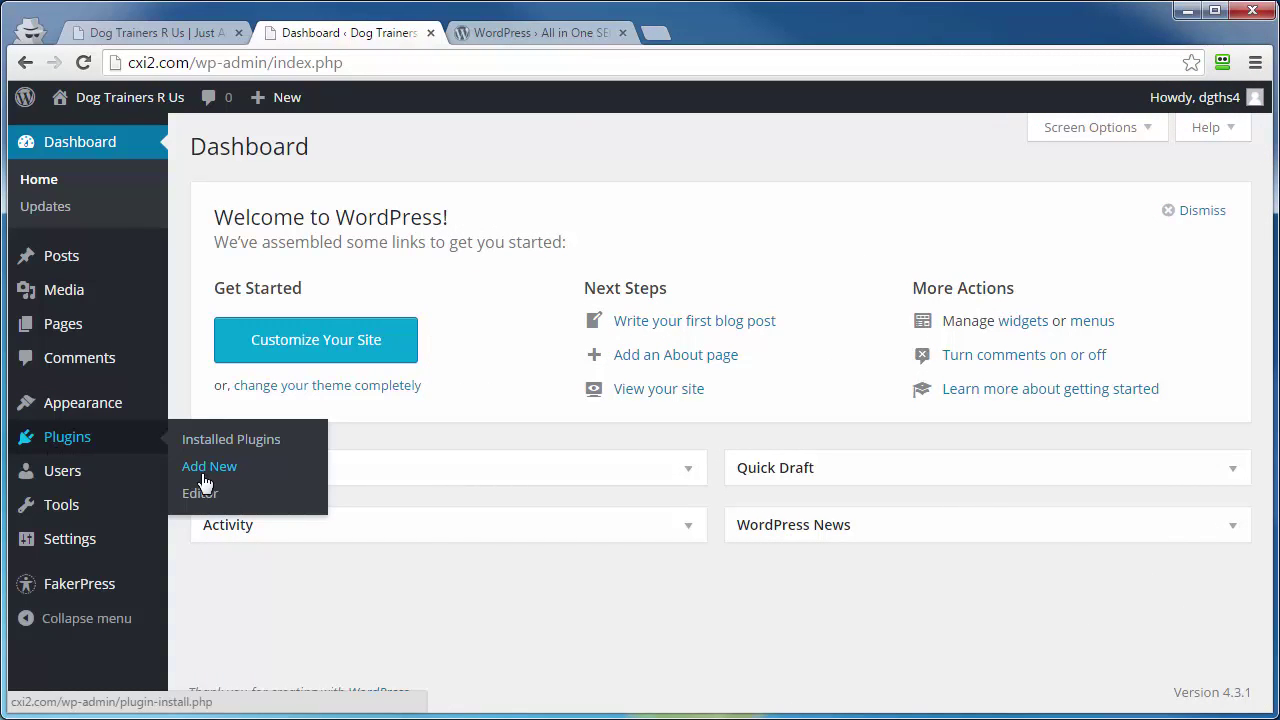
left_click(201, 472)
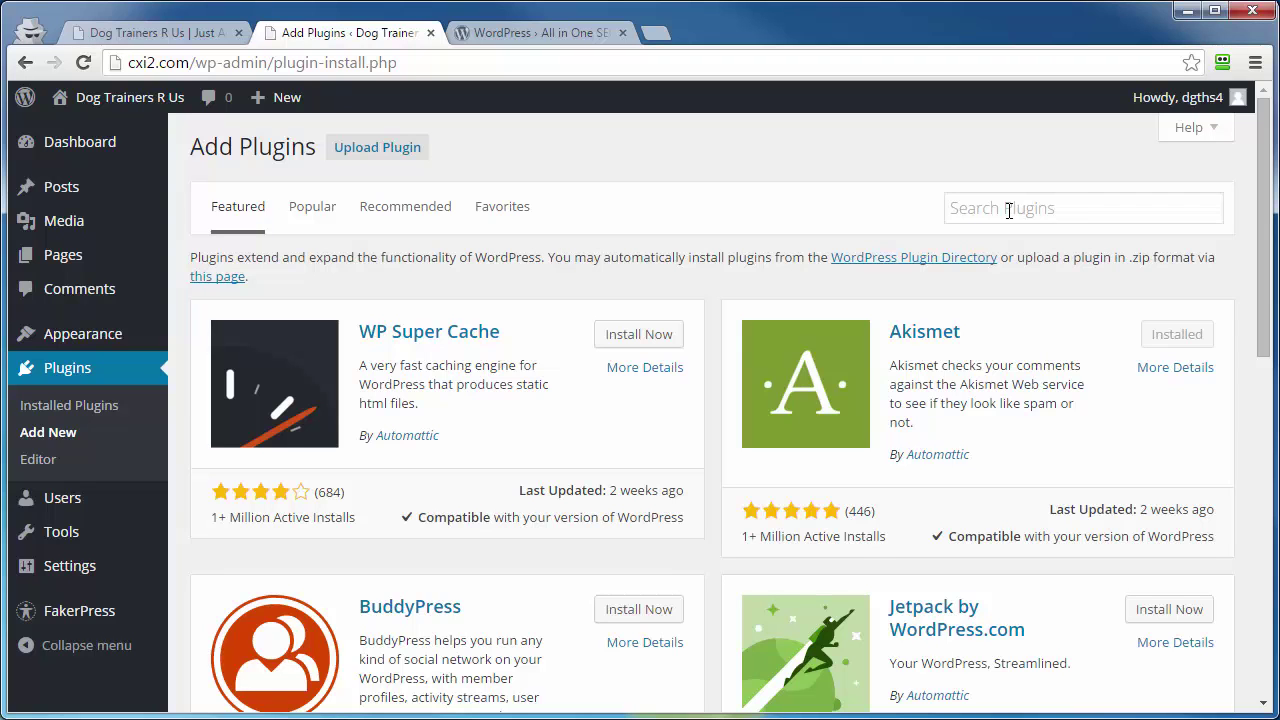
left_click(1003, 211)
type("all in one seo pack")
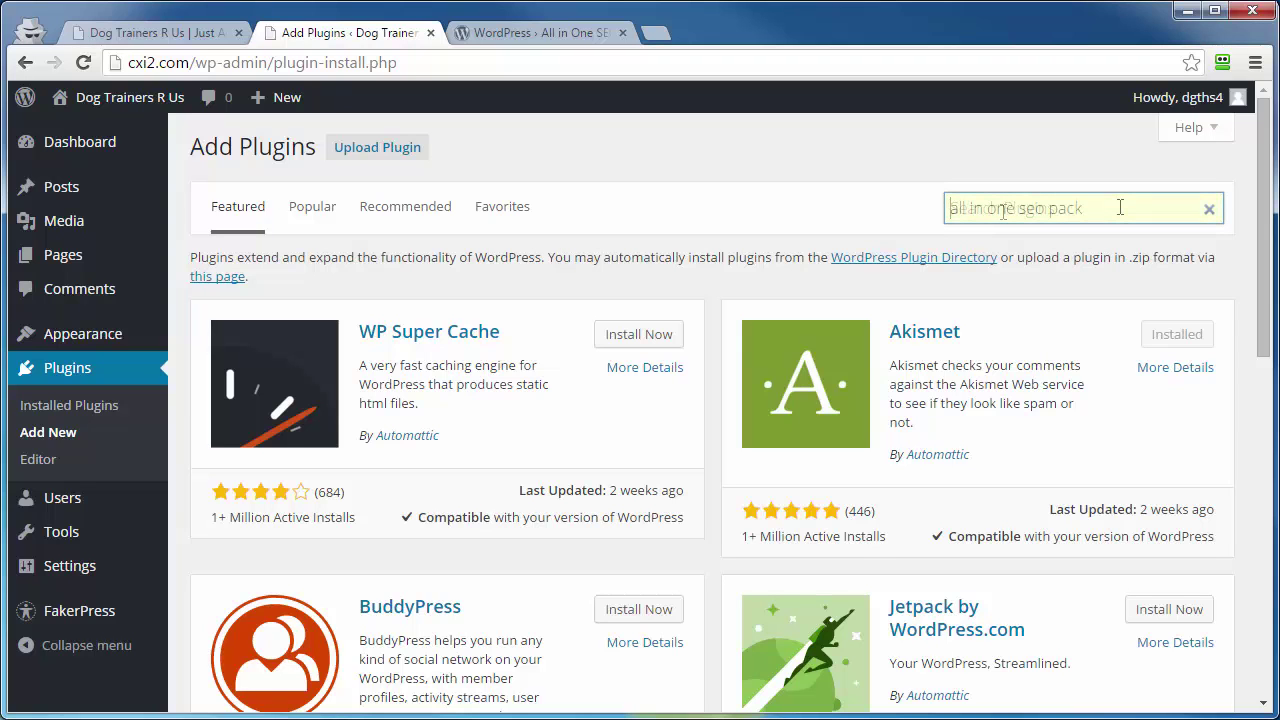
key("Return")
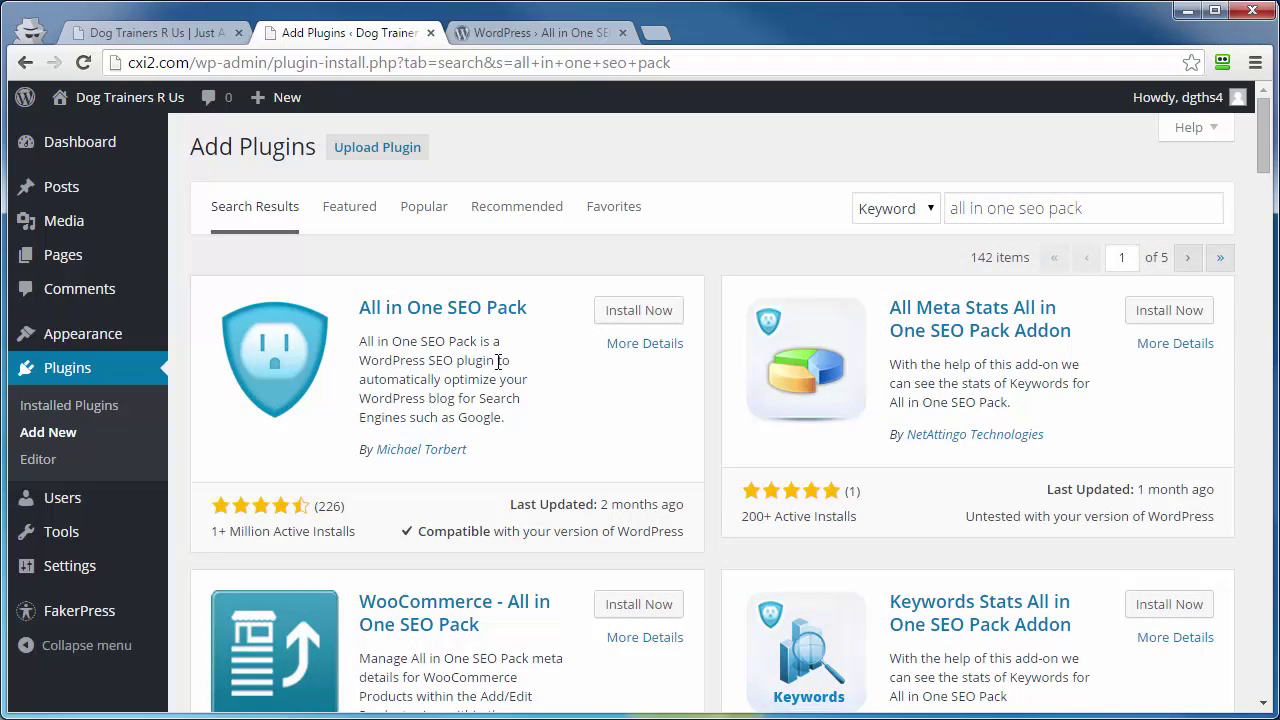
Install and activate the All in One SEO Pack plugin, dismissing its welcome notice.
left_click(629, 312)
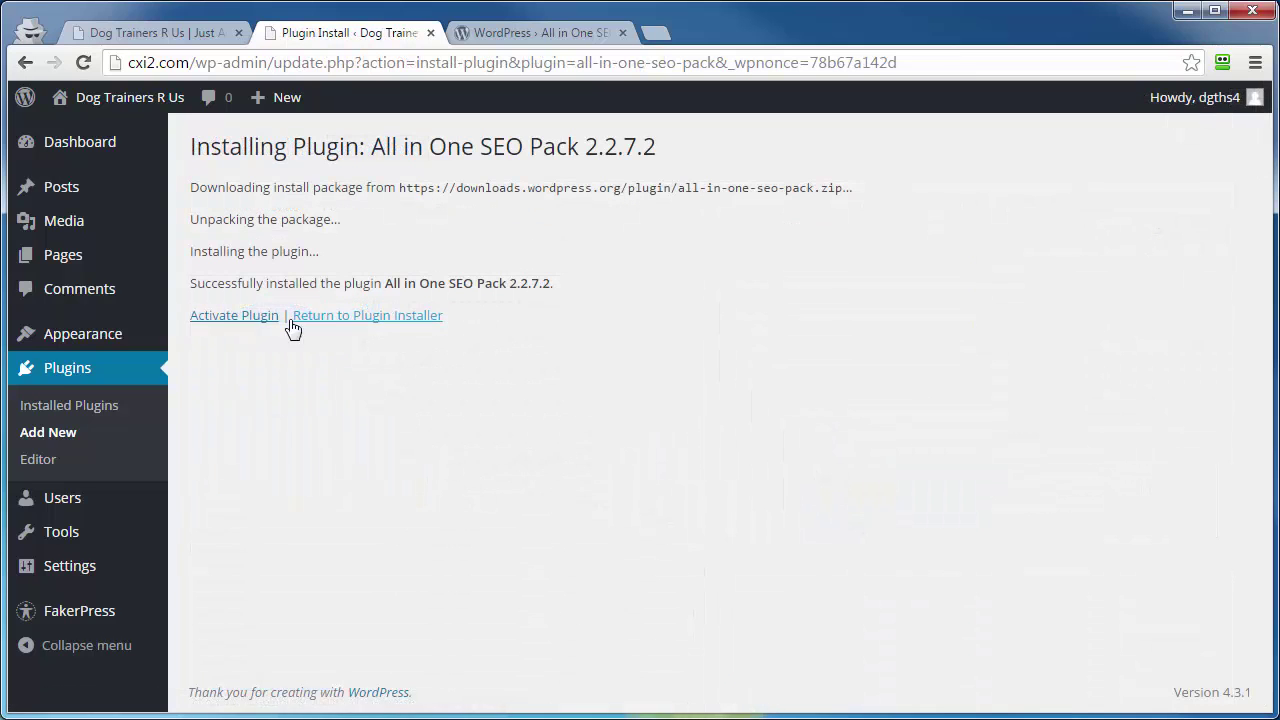
left_click(240, 323)
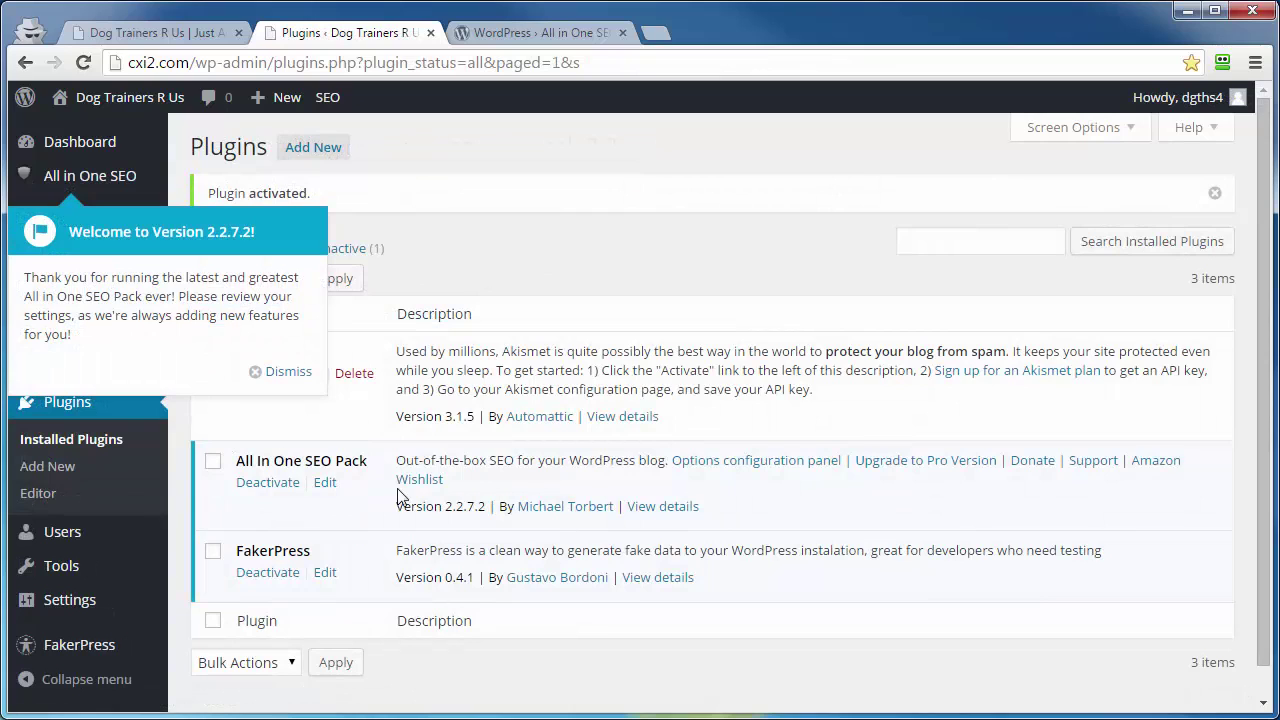
left_click(283, 378)
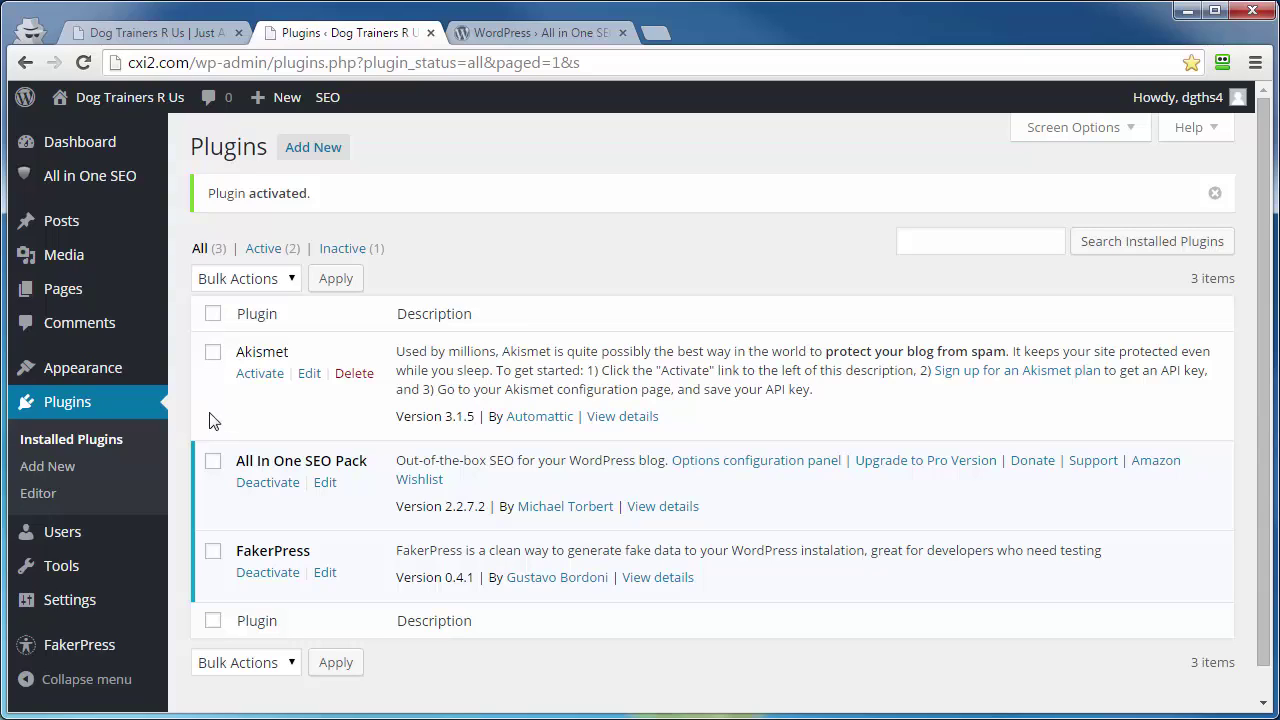
Open the General Settings of All in One SEO and dismiss the notice about new features.
mouse_move(57, 182)
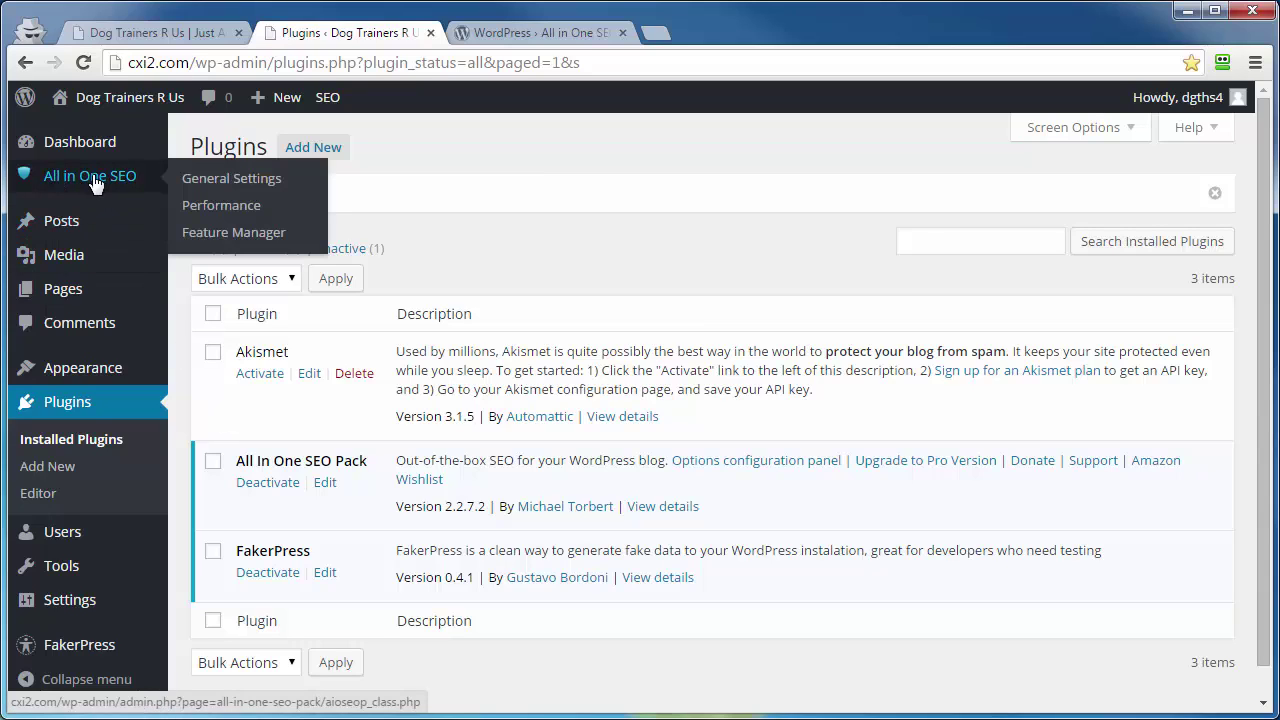
left_click(192, 180)
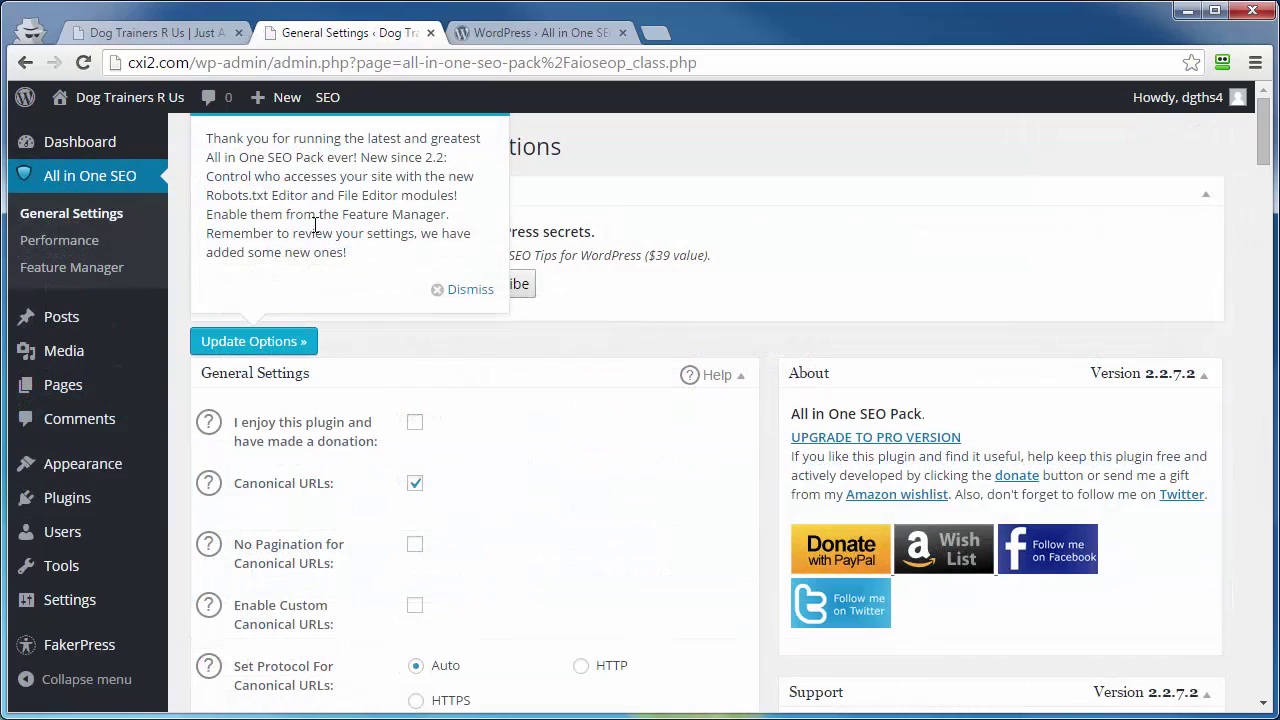
left_click(472, 291)
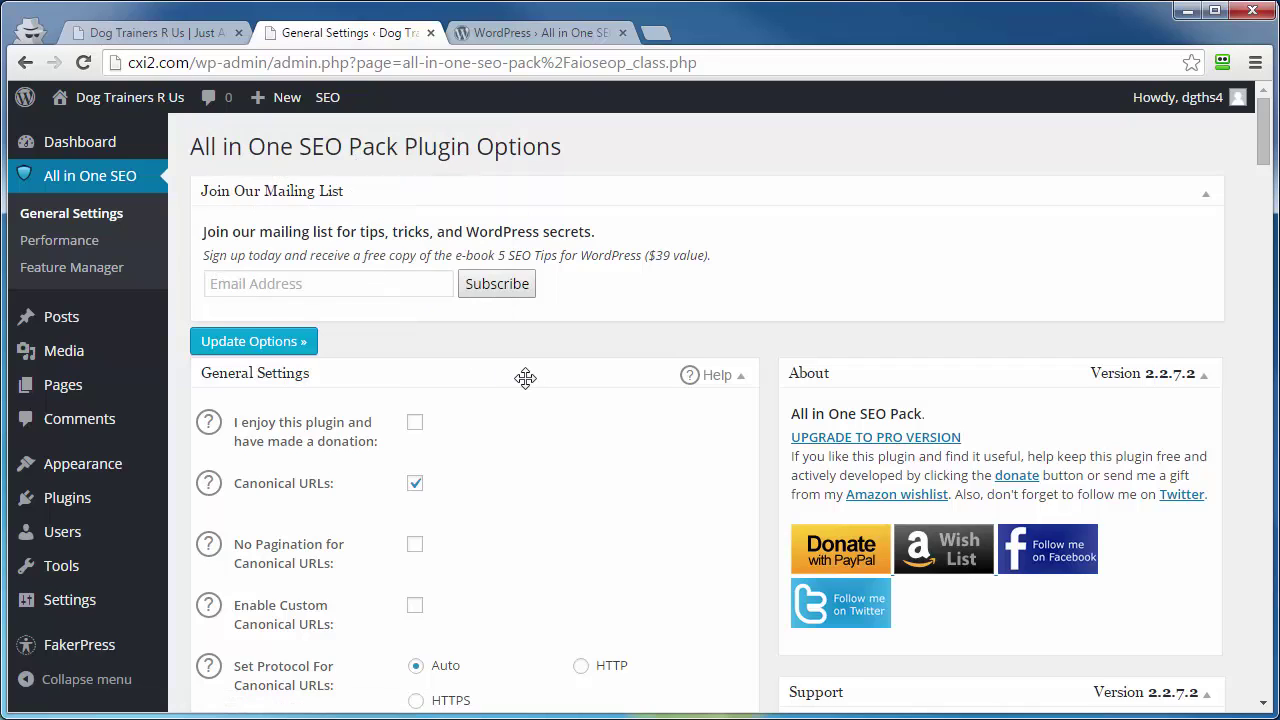
Examine the plugin's general, home page, keyword, title and display settings, including the help text for the donation option.
scroll(523, 386, "down", 2)
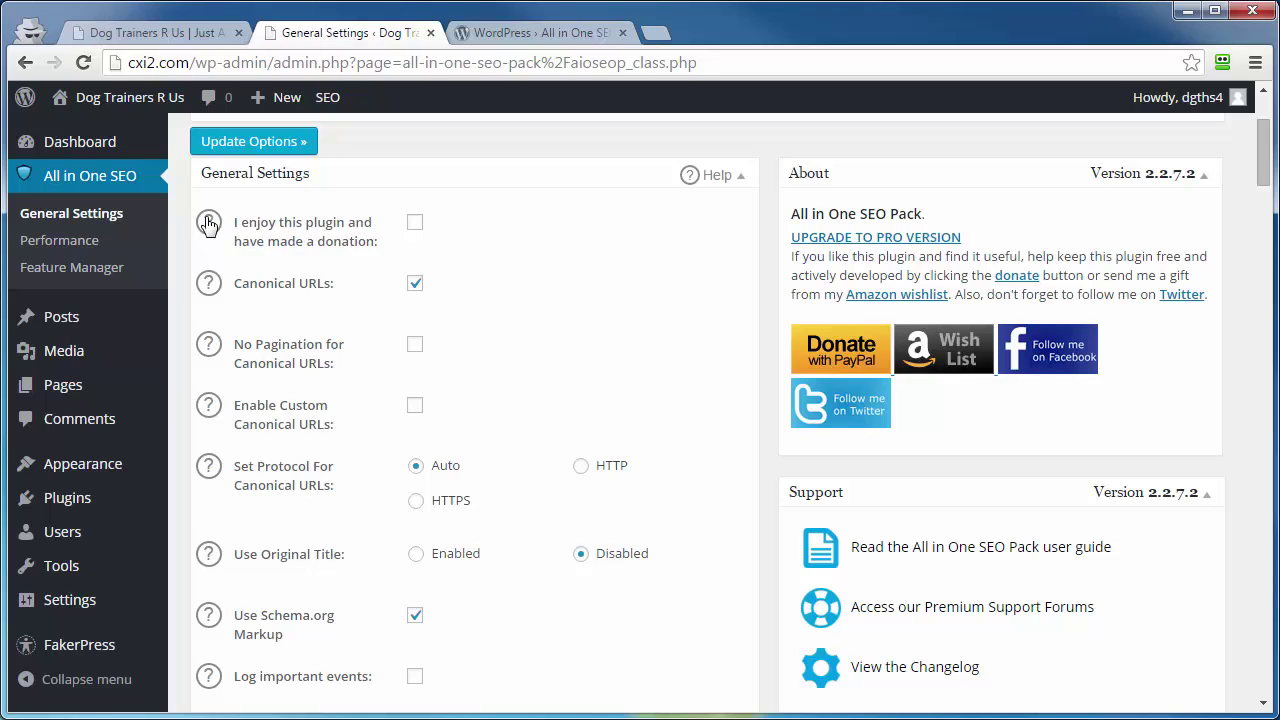
left_click(292, 244)
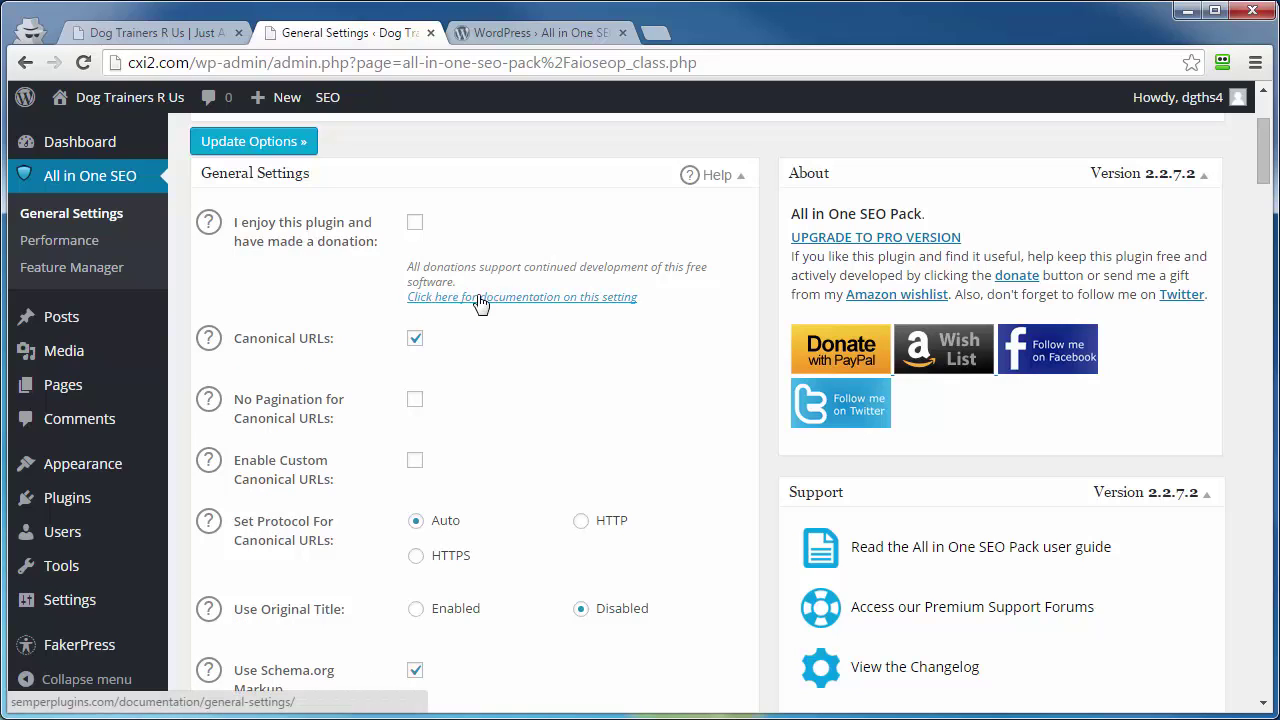
left_click(282, 243)
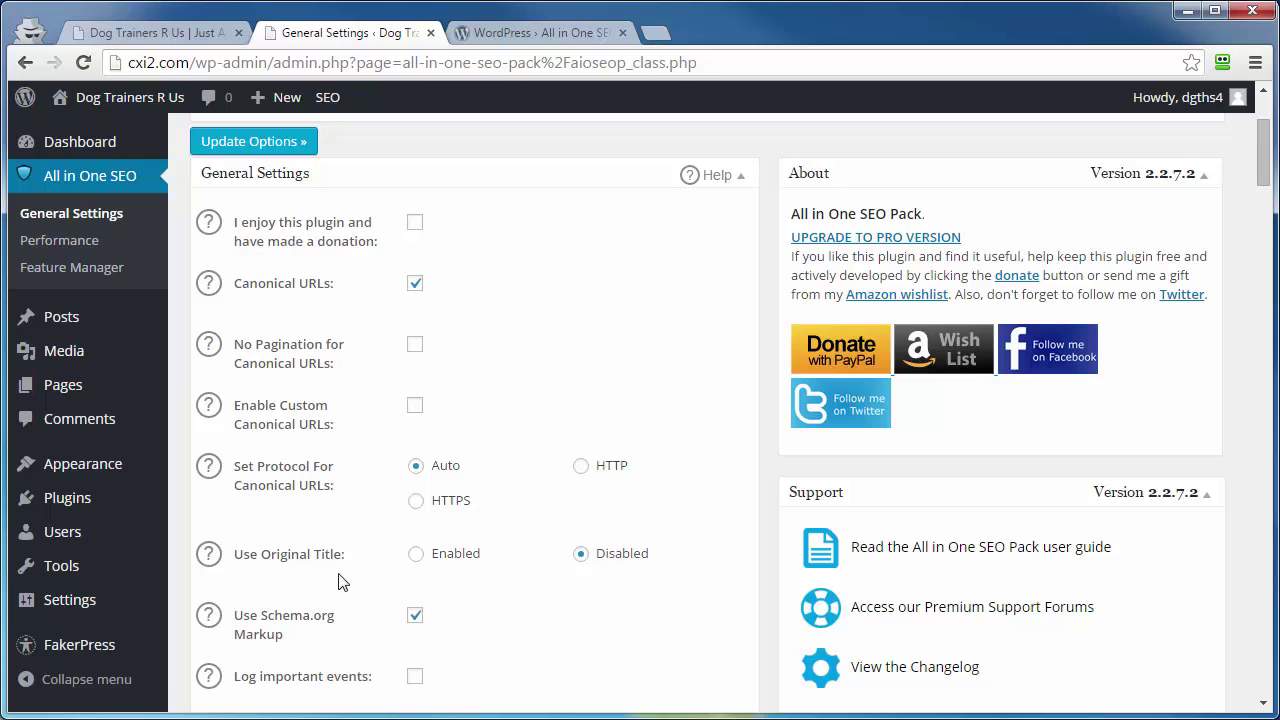
scroll(338, 585, "down", 6)
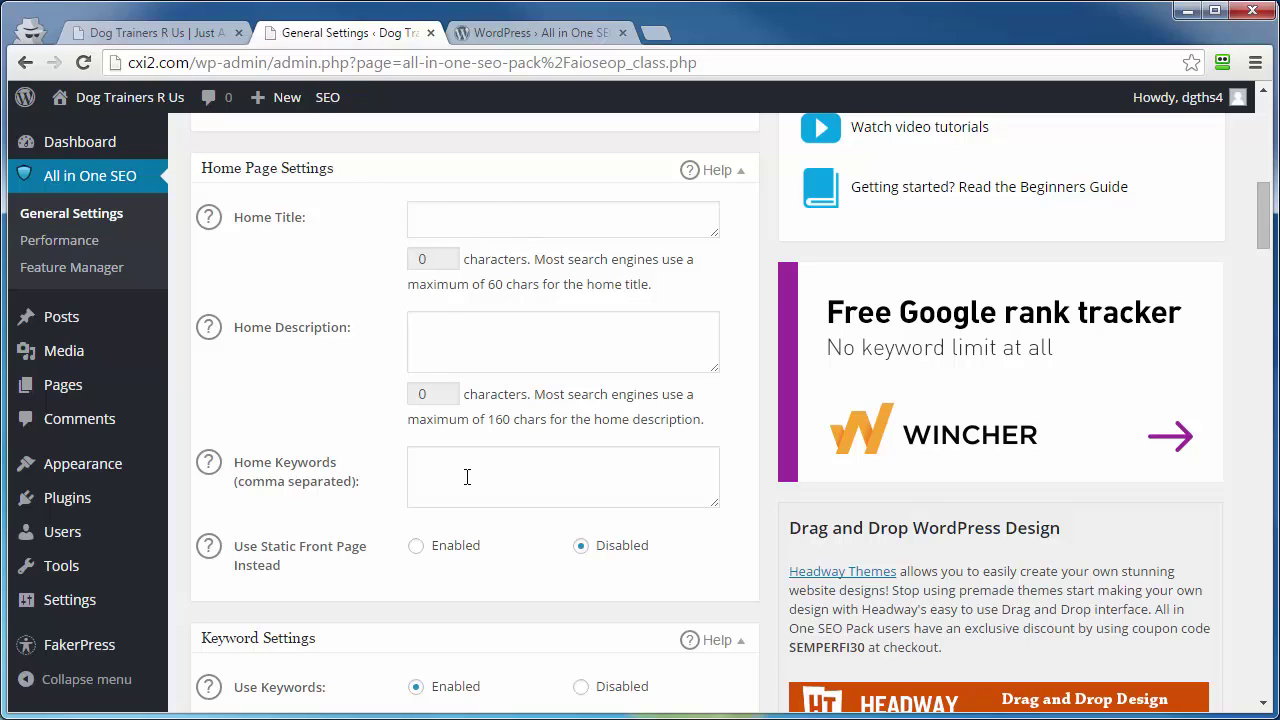
scroll(491, 470, "down", 2)
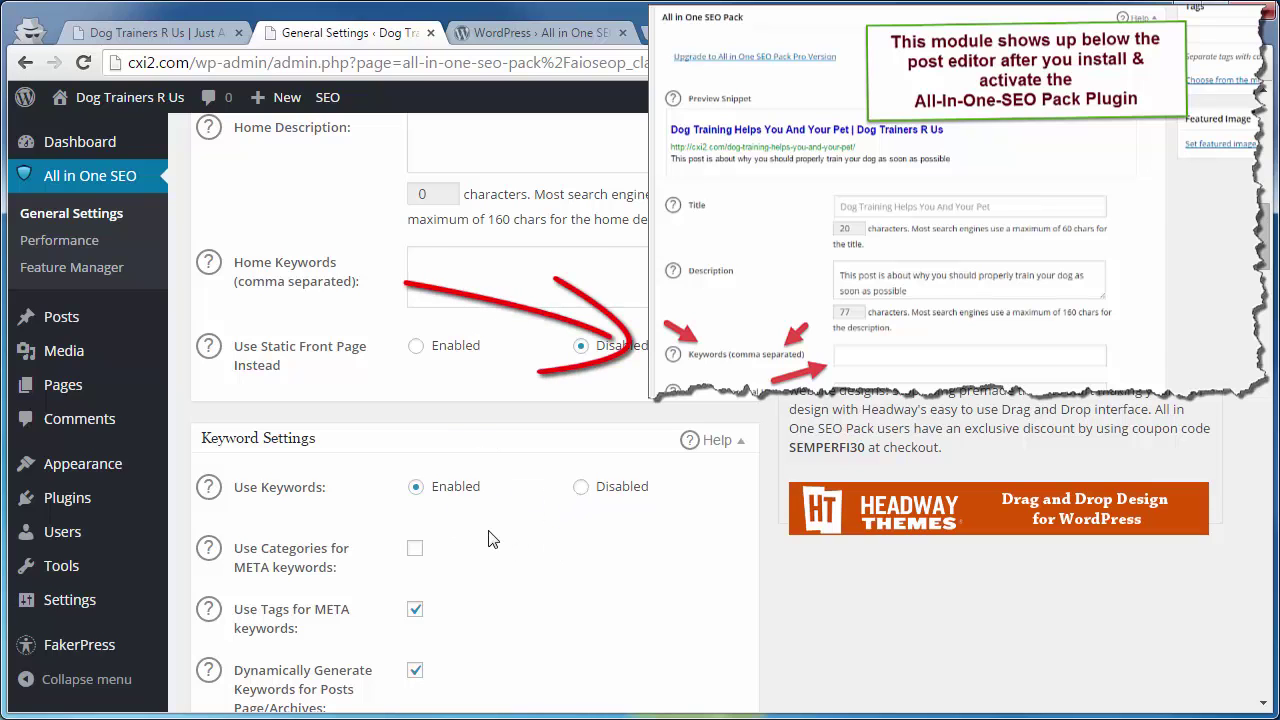
scroll(491, 543, "down", 2)
scroll(491, 543, "down", 4)
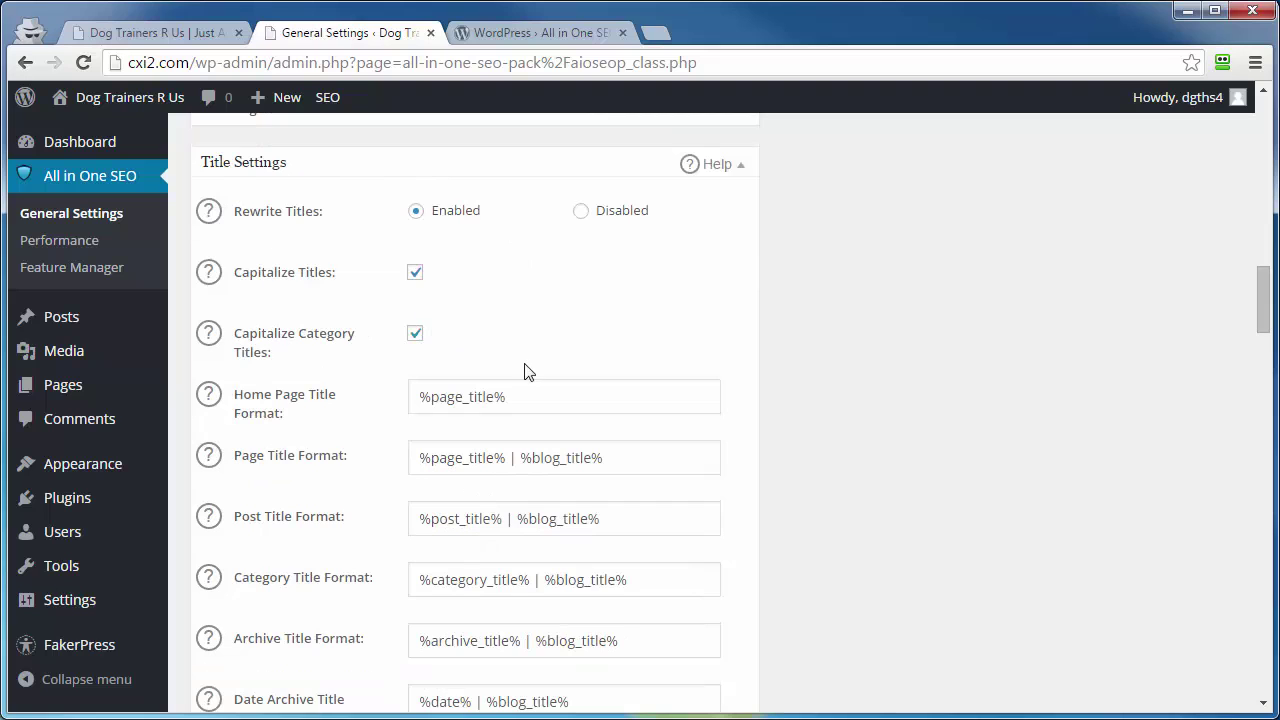
scroll(346, 360, "down", 4)
scroll(348, 400, "down", 7)
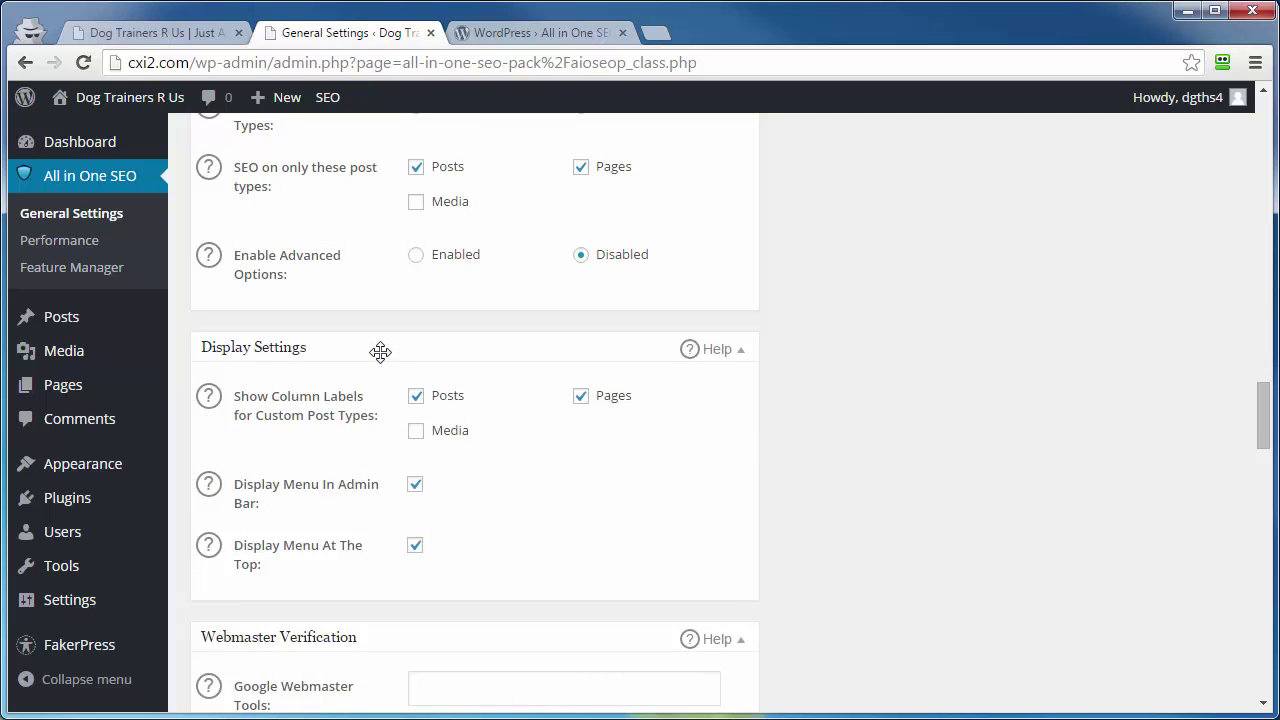
scroll(380, 350, "down", 1)
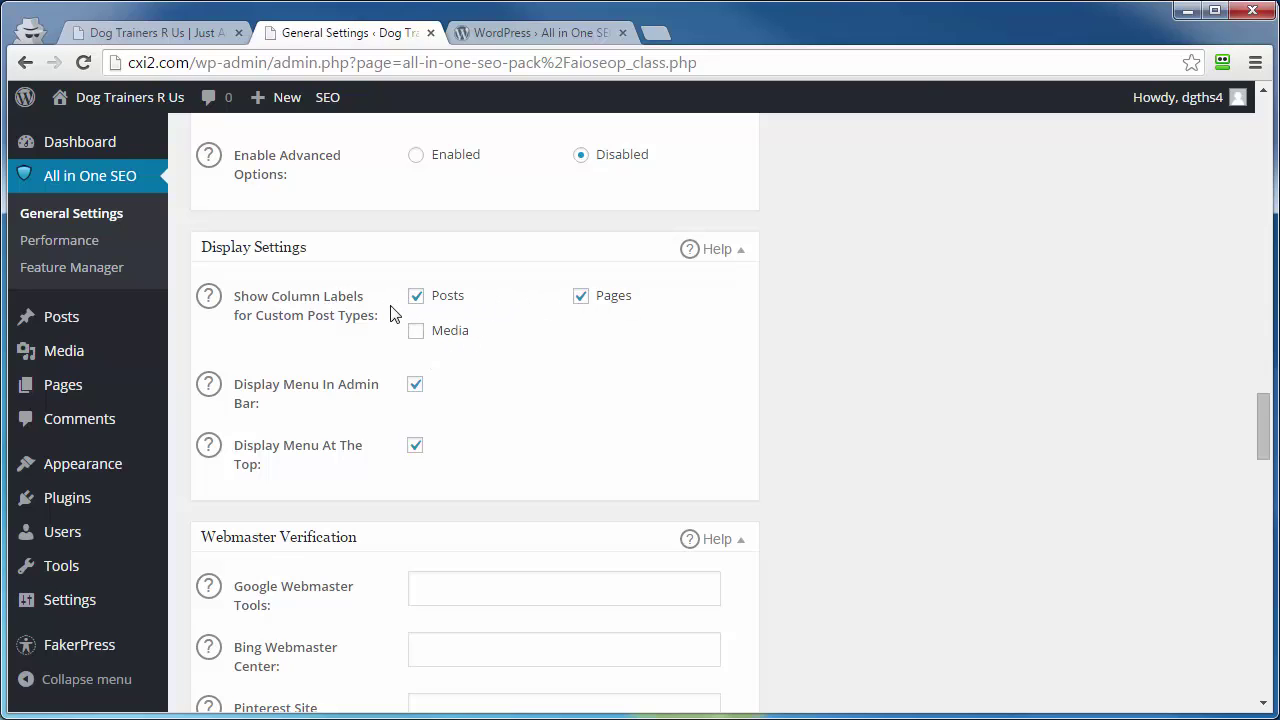
Turn off column labels for Posts in the Display Settings and update the plugin options.
mouse_move(60, 326)
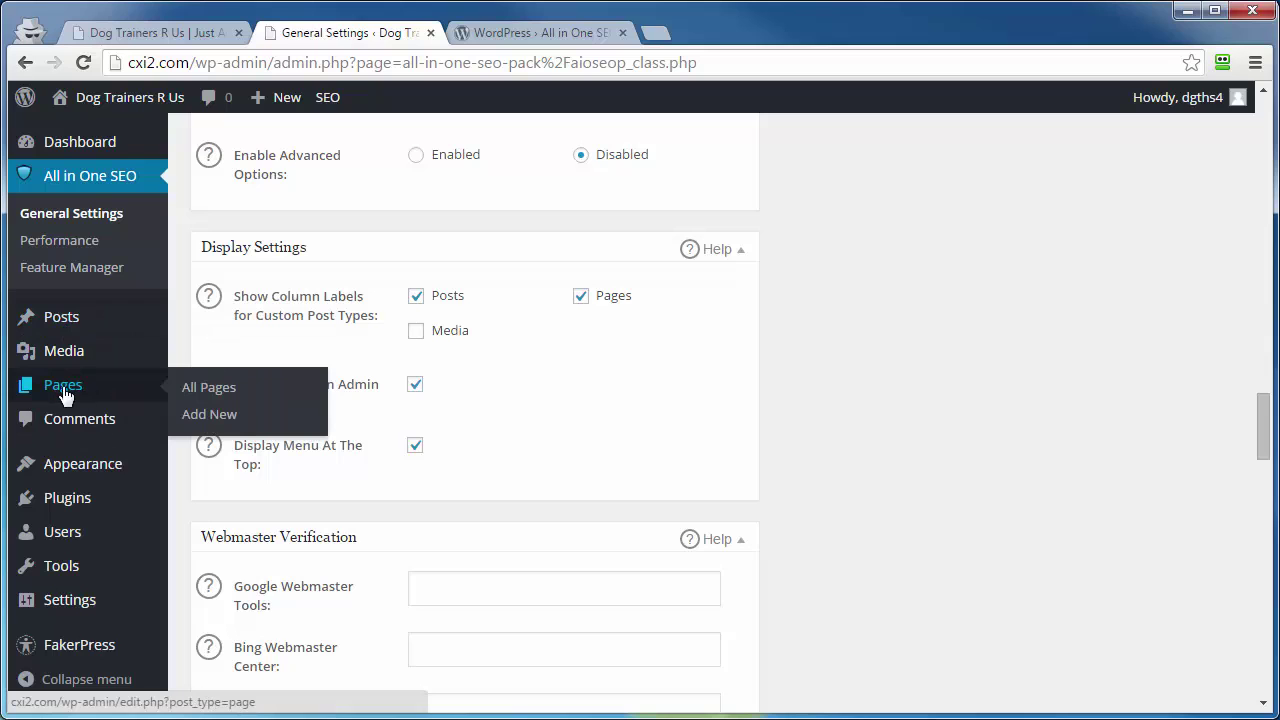
left_click(63, 320)
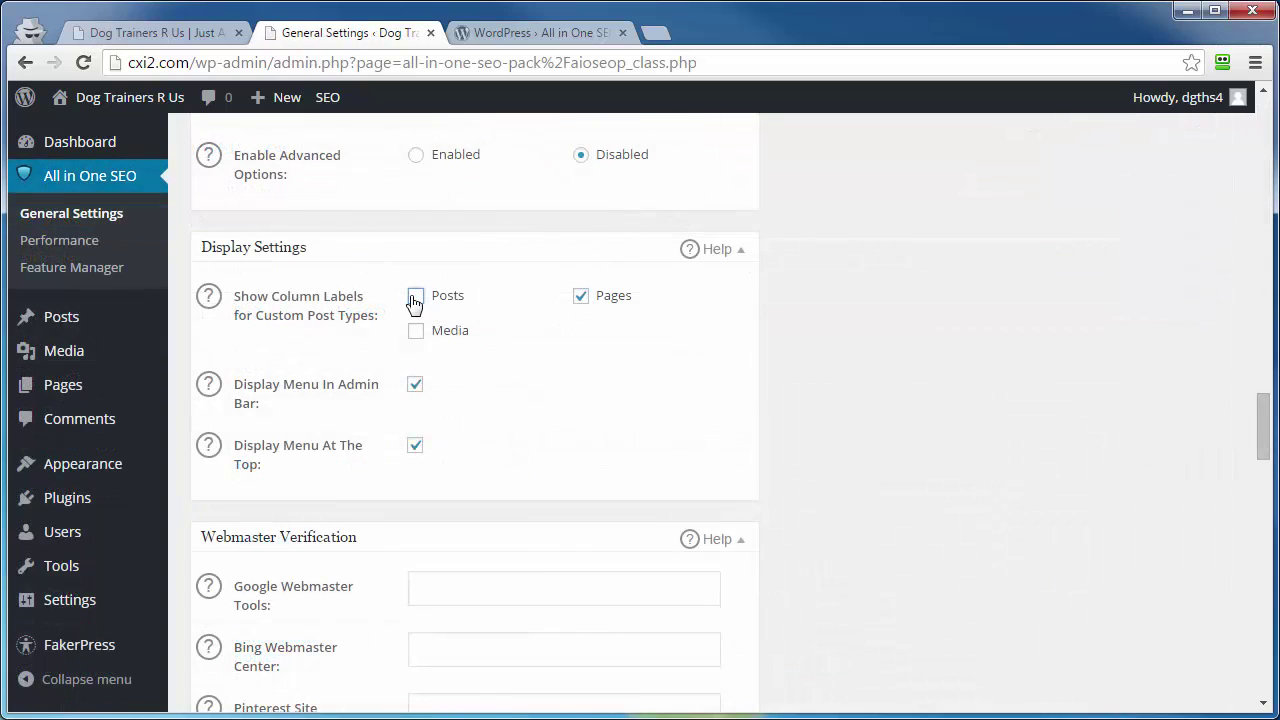
scroll(415, 303, "down", 20)
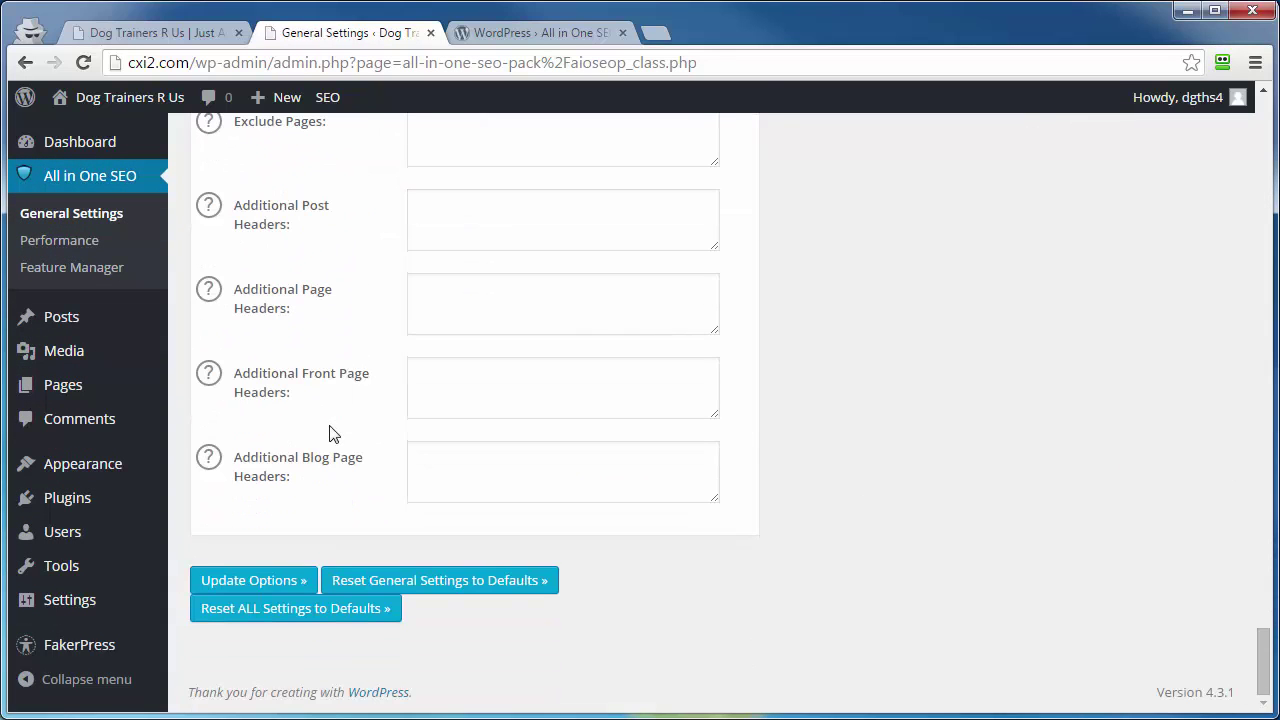
left_click(240, 584)
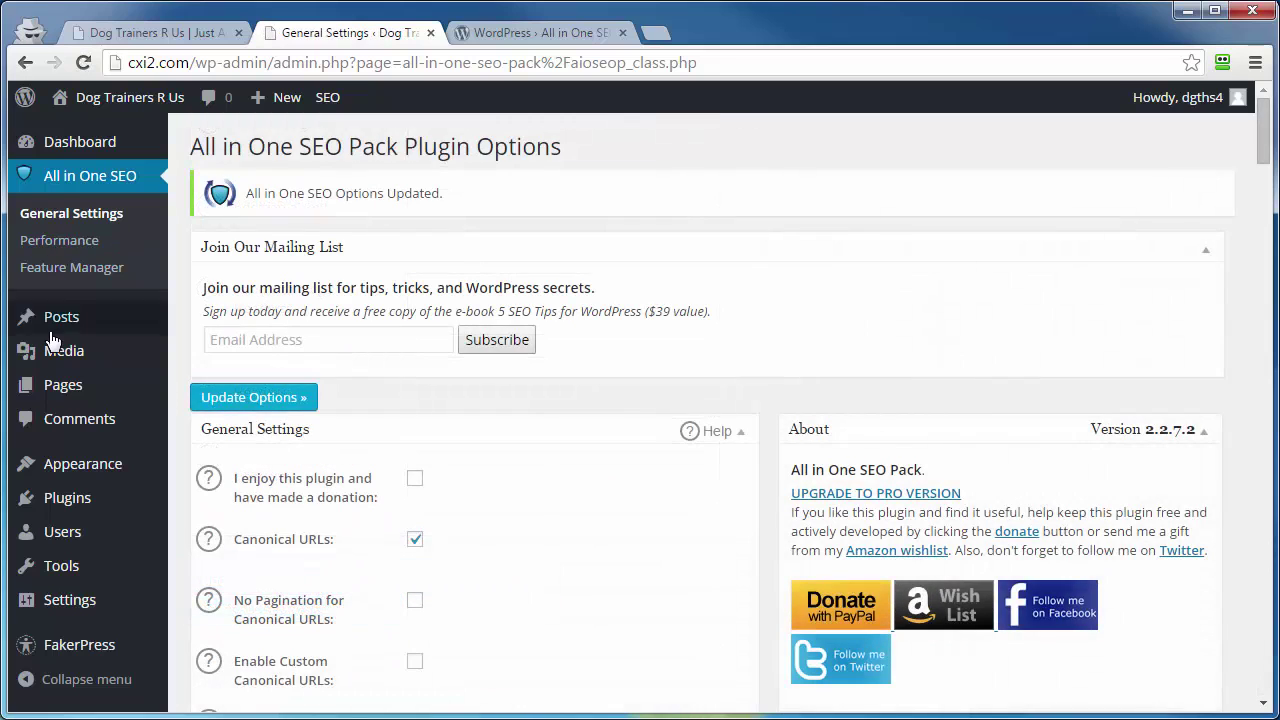
Check the columns in the list of all posts and re-enable column labels for Posts in the plugin's Display Settings.
left_click(51, 323)
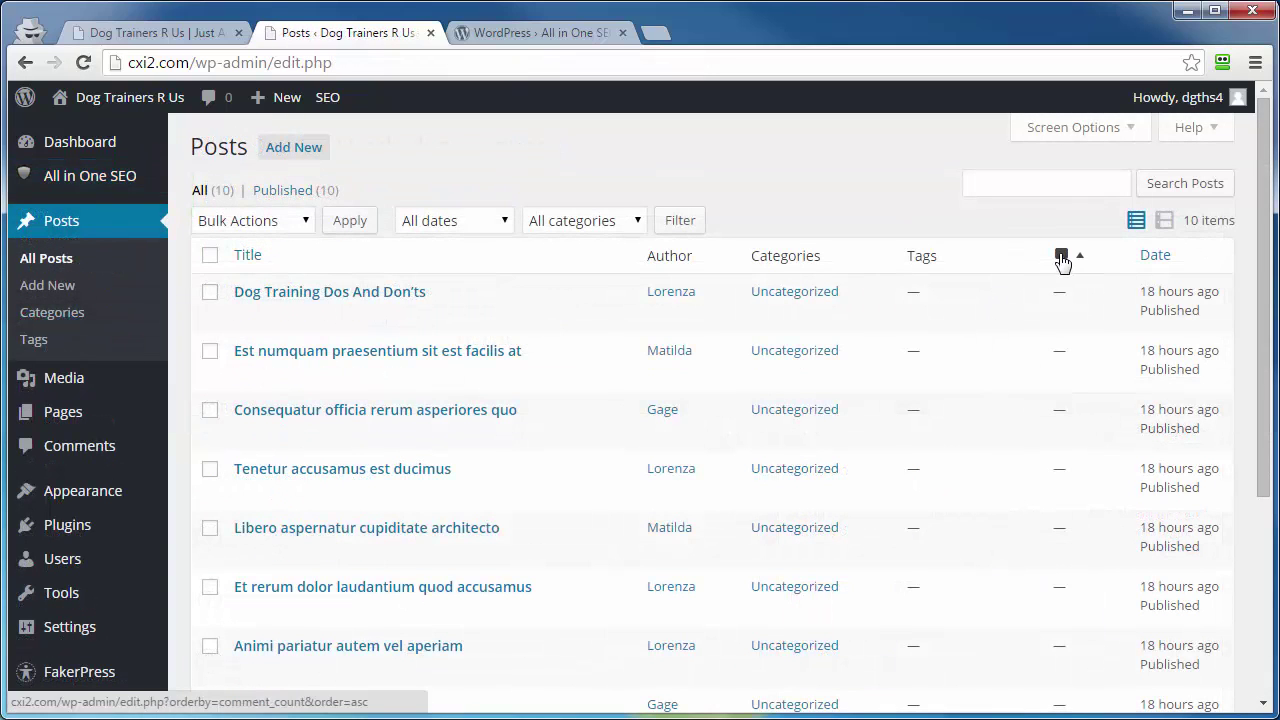
mouse_move(55, 190)
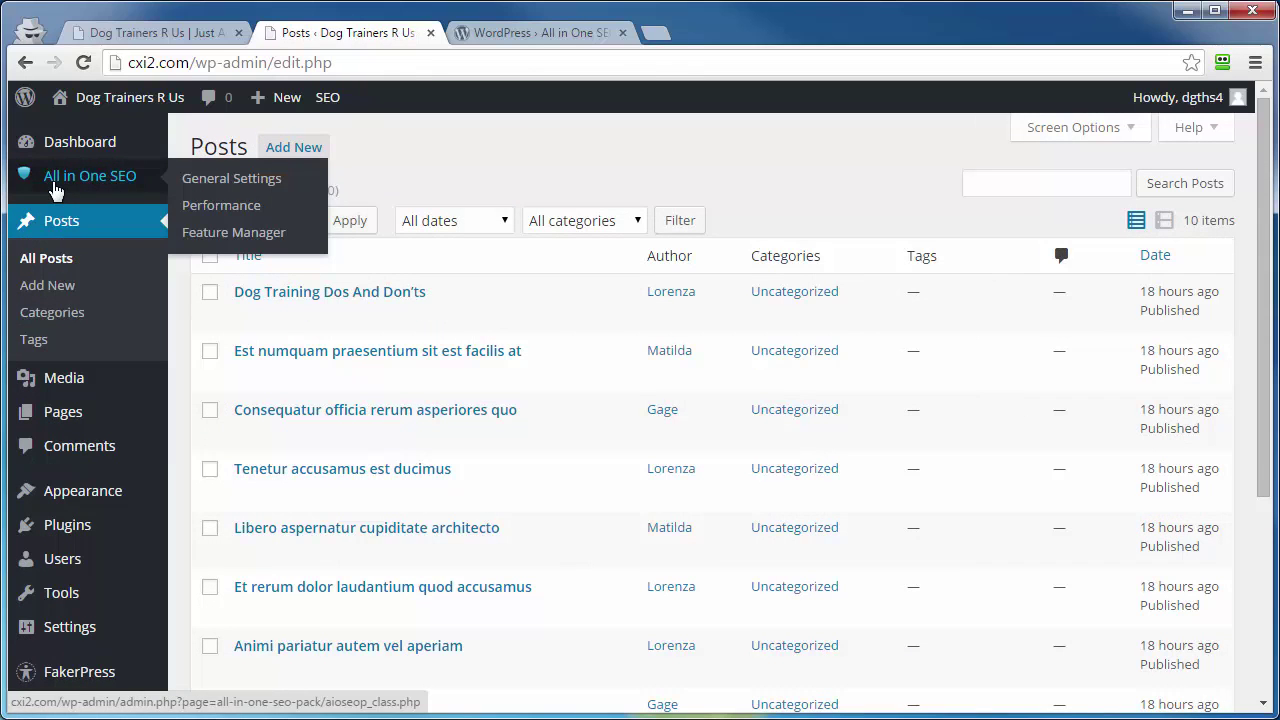
left_click(238, 180)
left_click(415, 295)
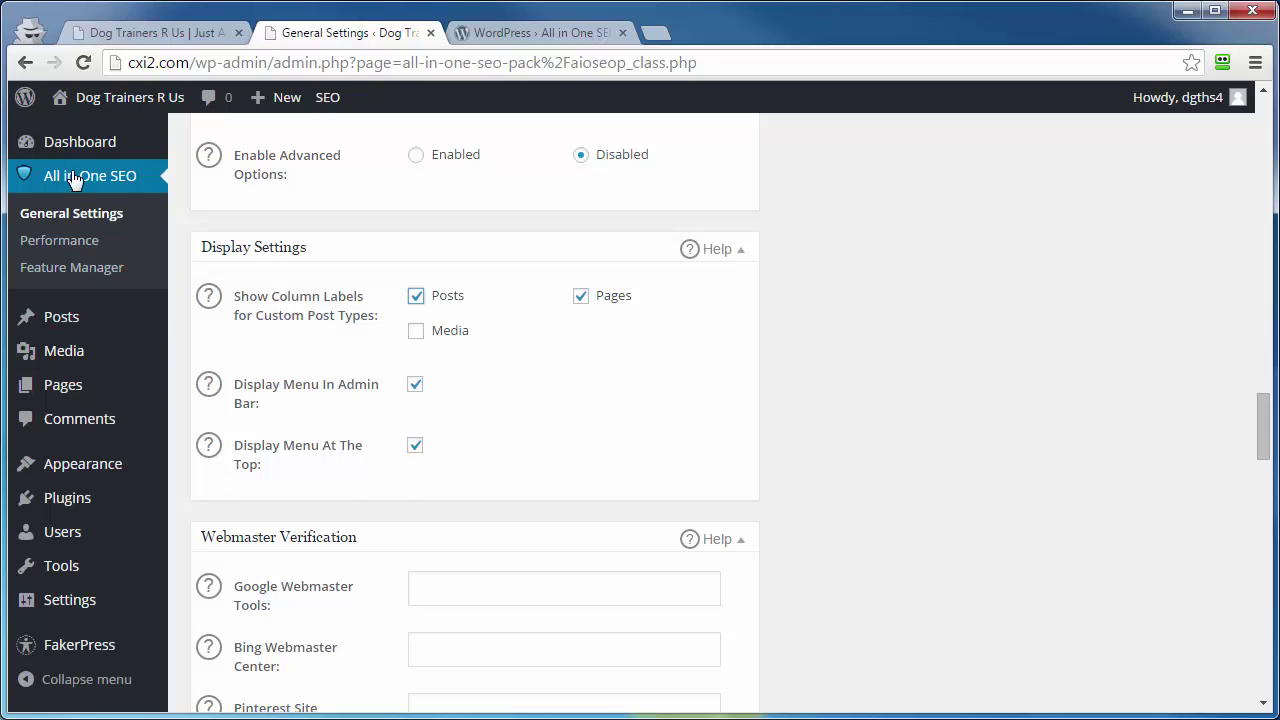
Read the help text for the Bing Webmaster Center field under Webmaster Verification, and close it again.
scroll(286, 357, "down", 3)
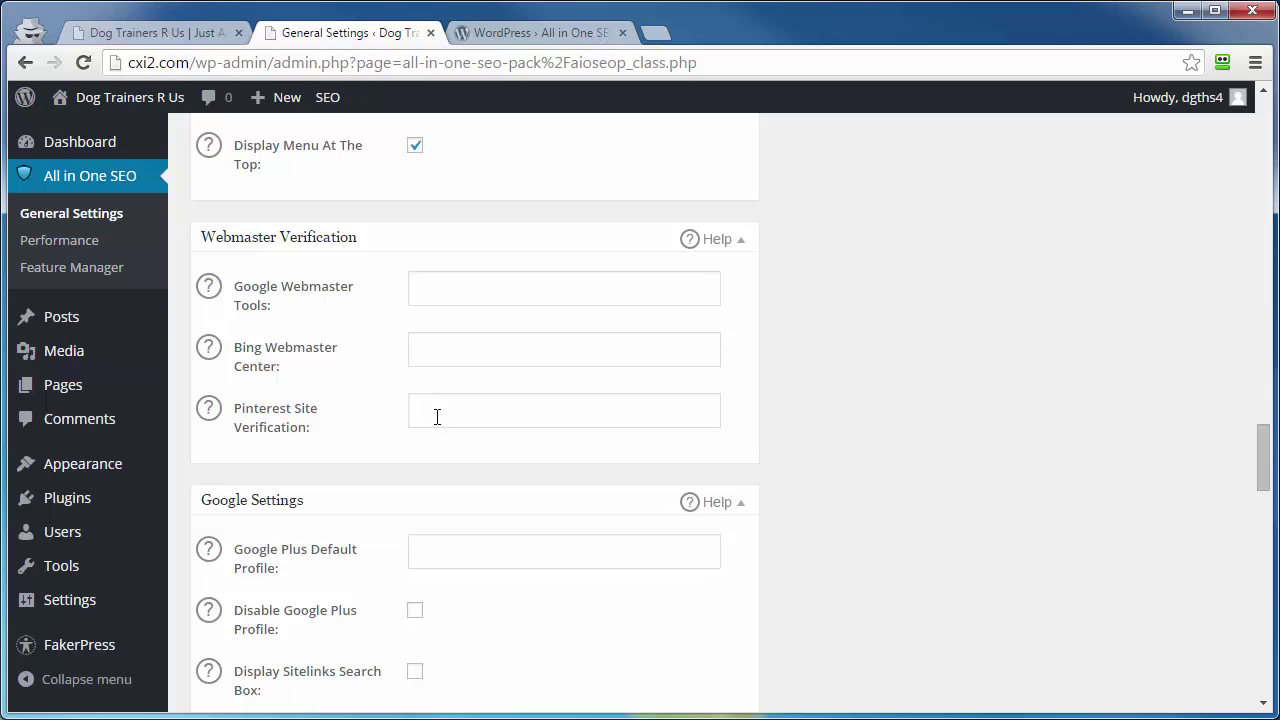
left_click(258, 358)
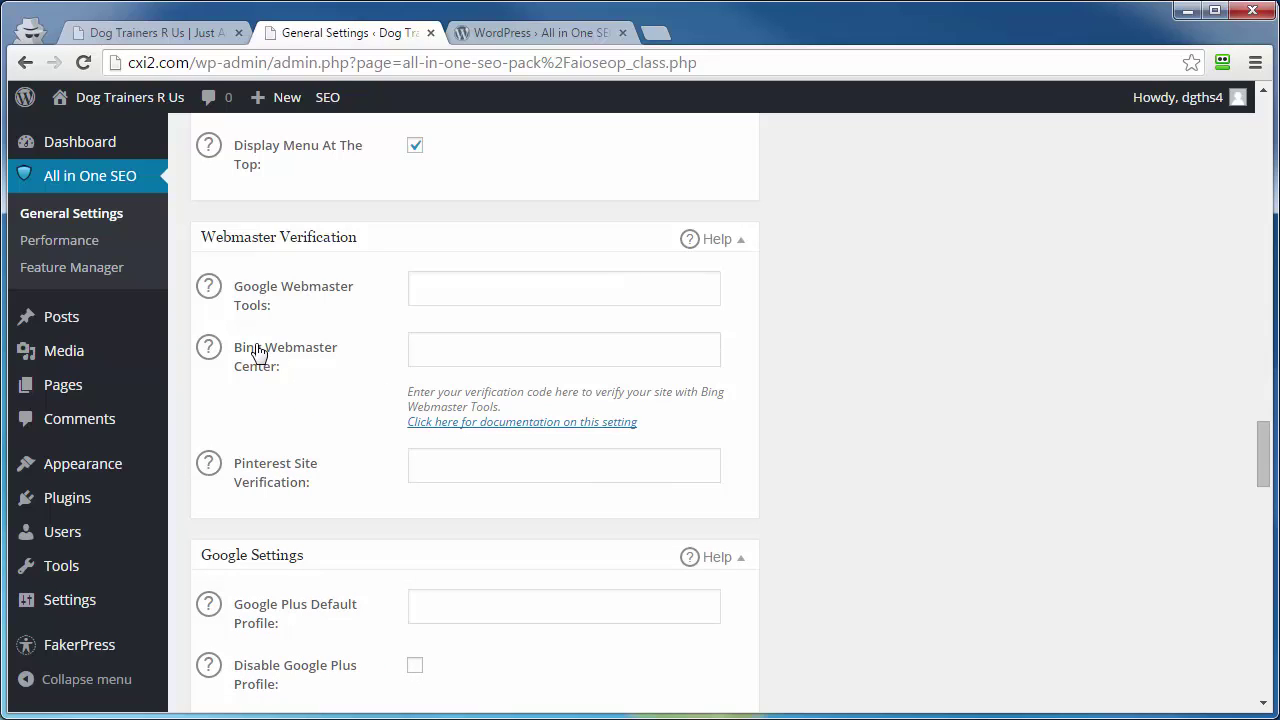
left_click(276, 350)
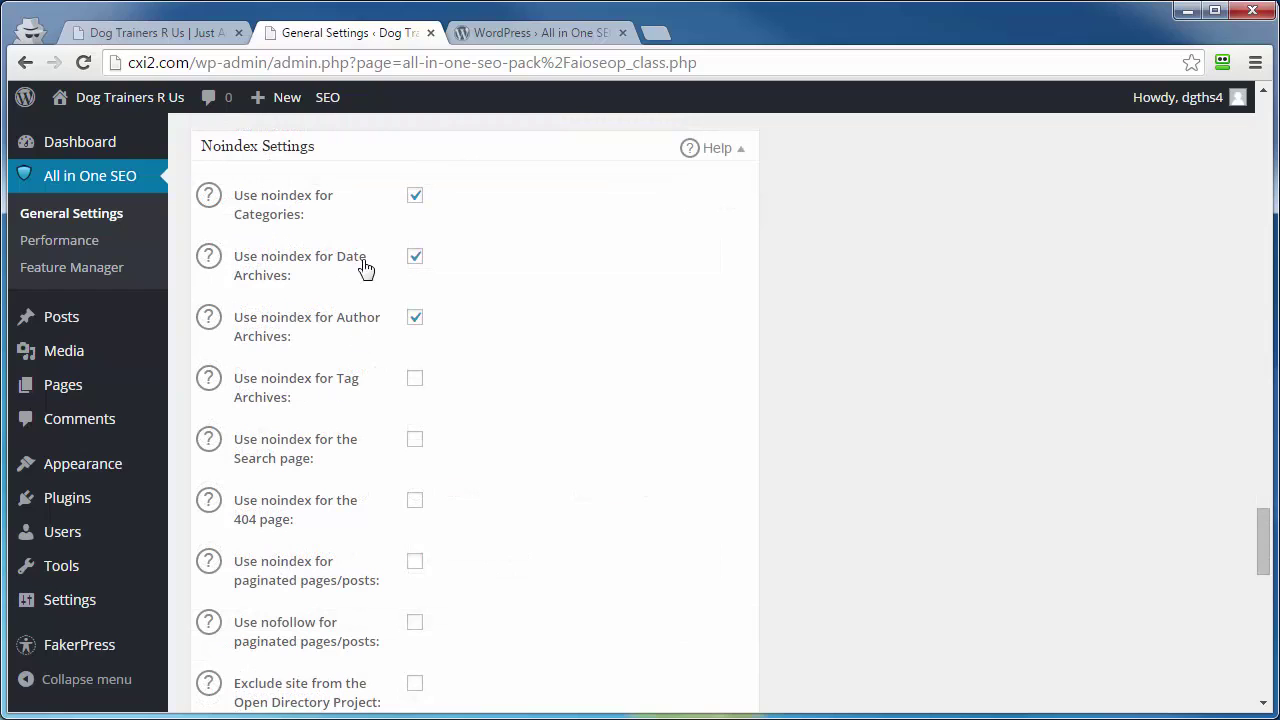
Review the Noindex Settings and save the plugin's general options.
scroll(310, 260, "down", 5)
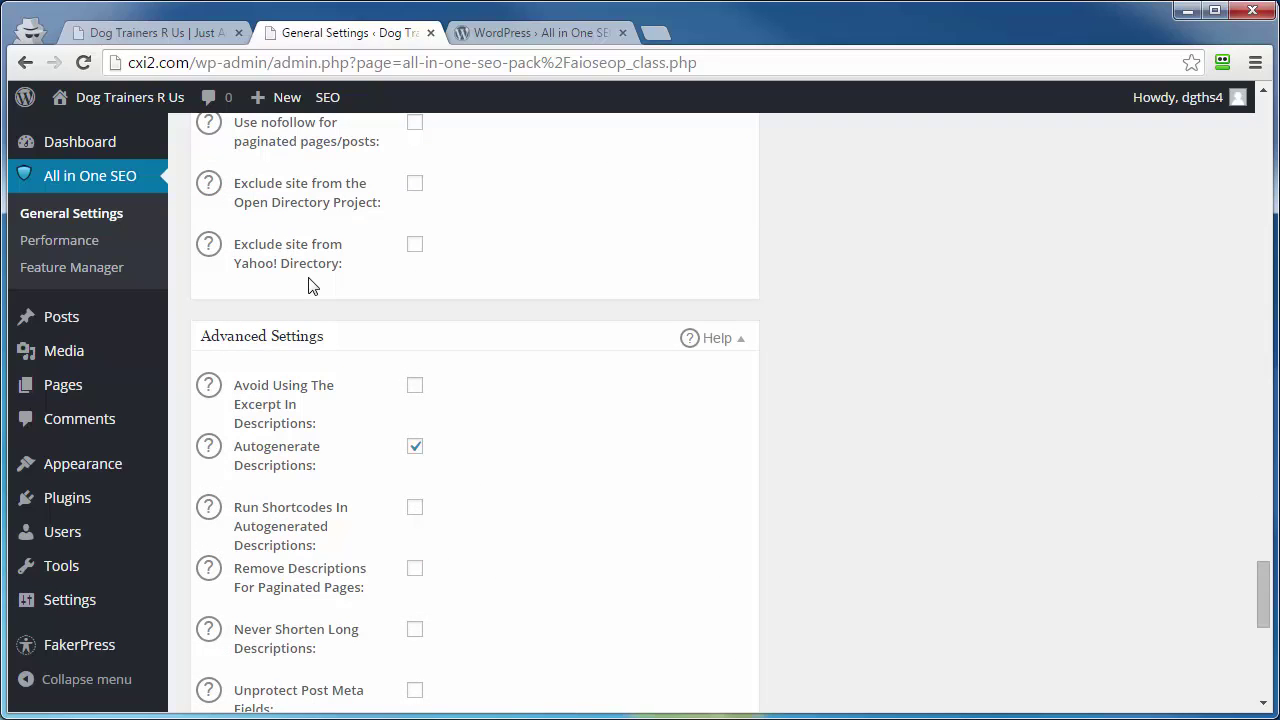
scroll(308, 292, "up", 5)
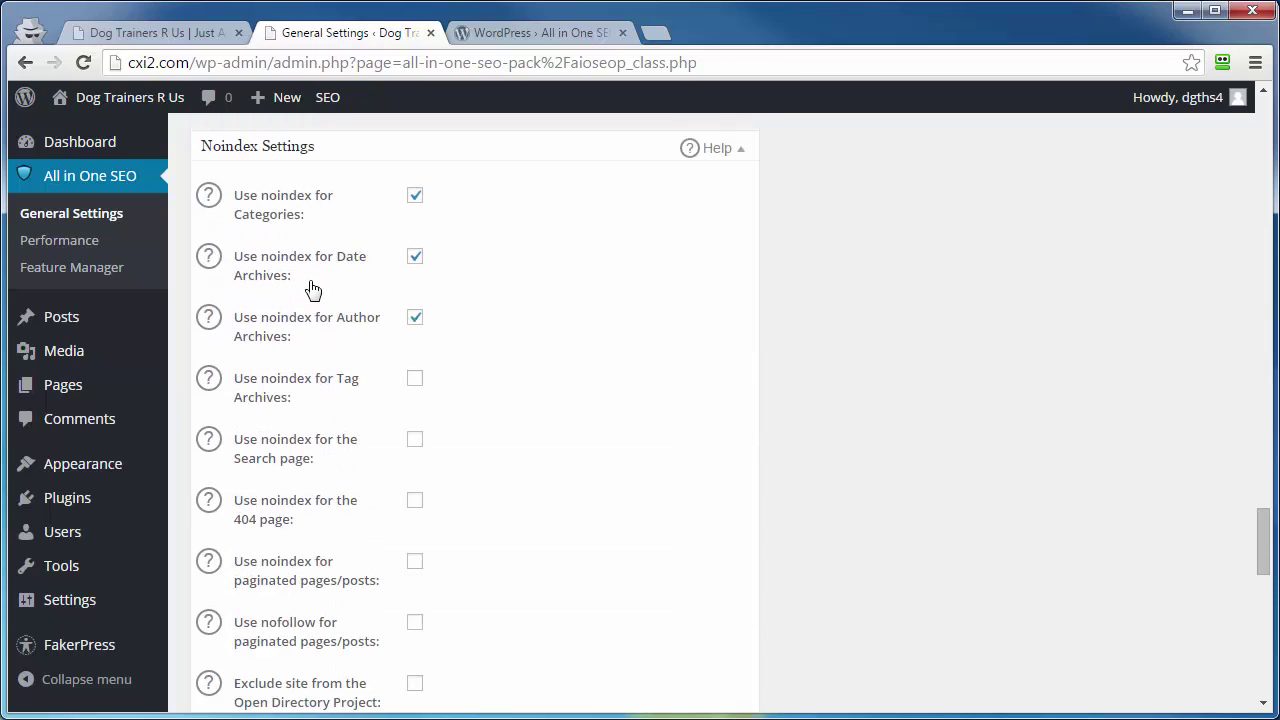
scroll(301, 281, "down", 12)
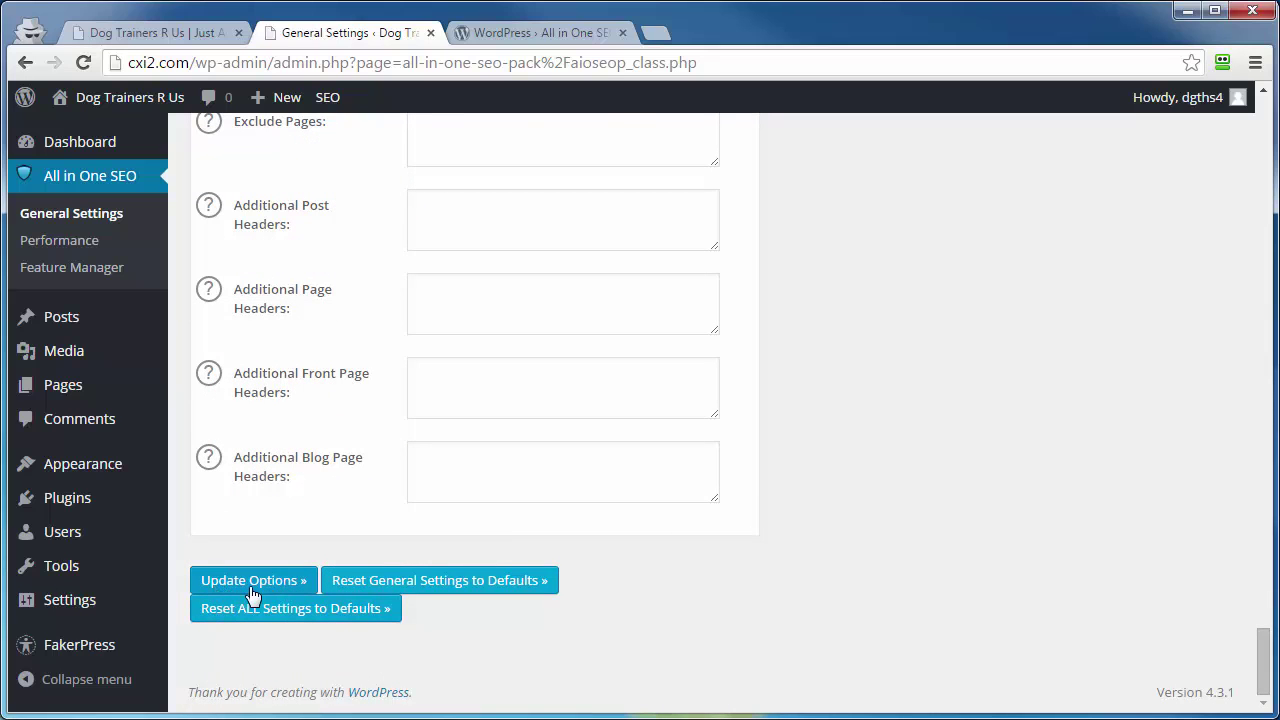
left_click(257, 591)
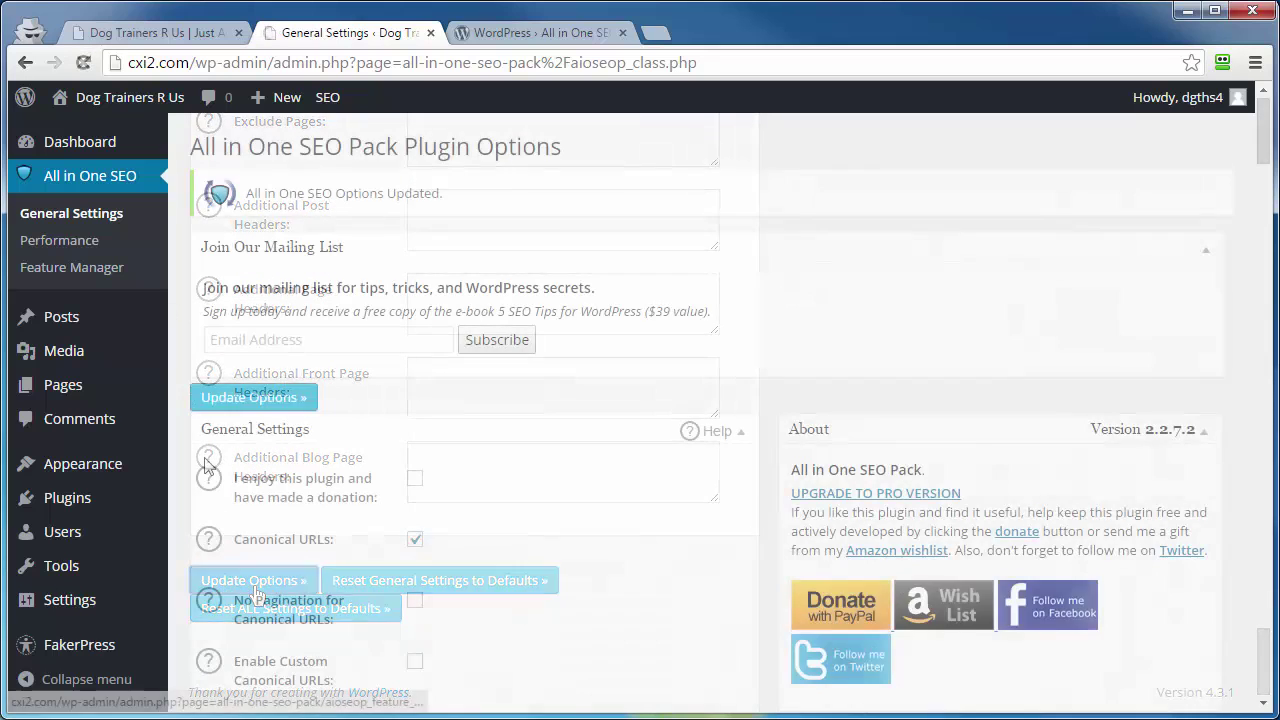
Open the All in One SEO Feature Manager and look over the available feature modules.
left_click(37, 270)
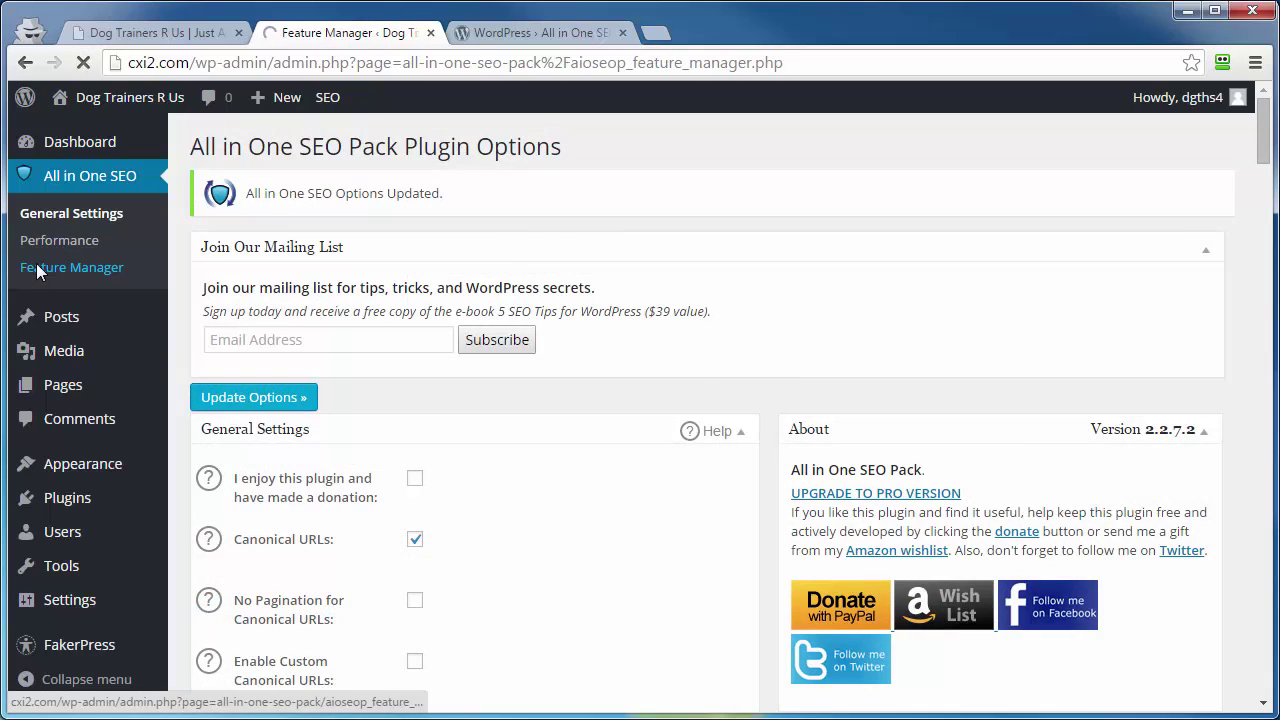
scroll(228, 345, "down", 3)
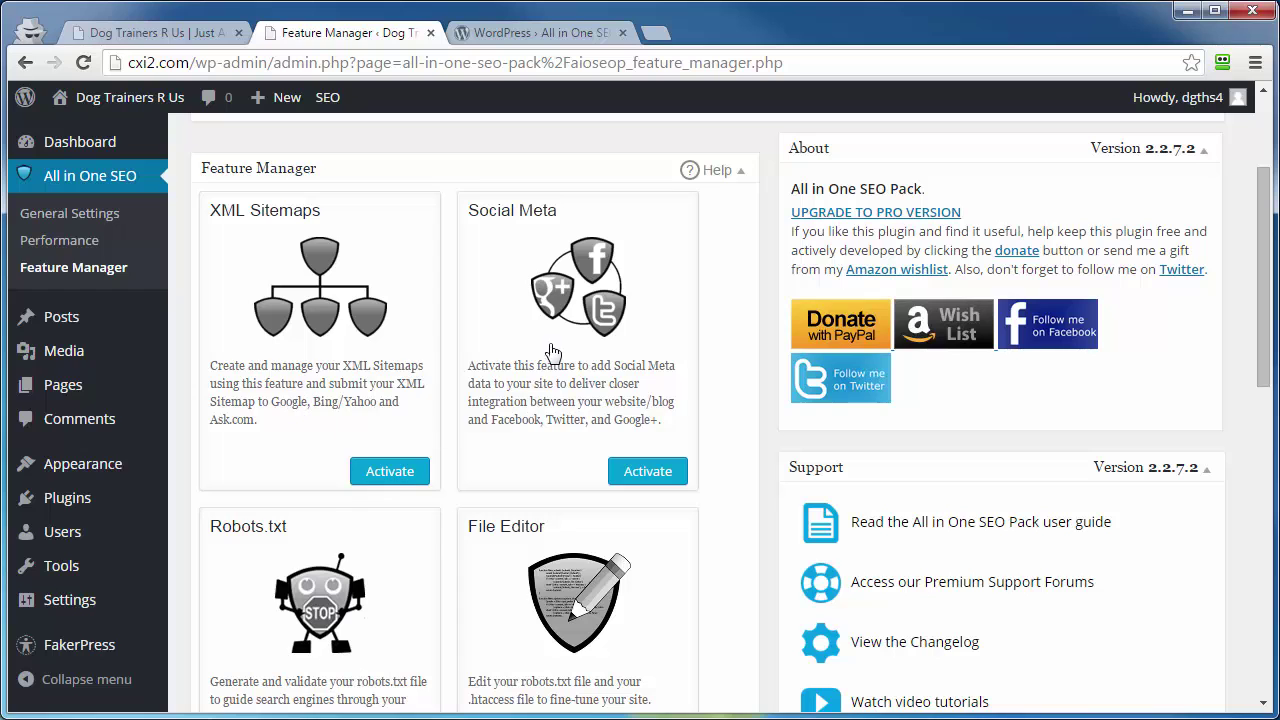
Look through the remaining Feature Manager modules, such as Robots.txt, File Editor, Importer & Exporter and Bad Bot Blocker.
scroll(535, 410, "down", 3)
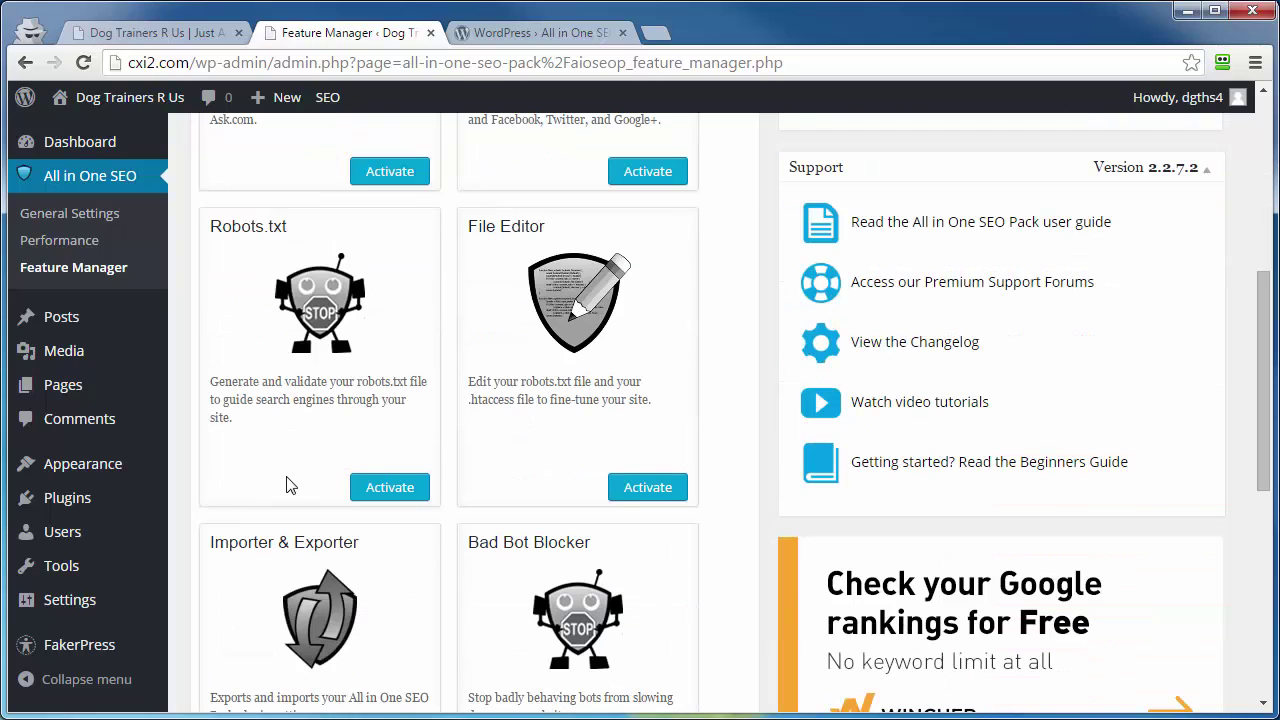
scroll(478, 561, "down", 2)
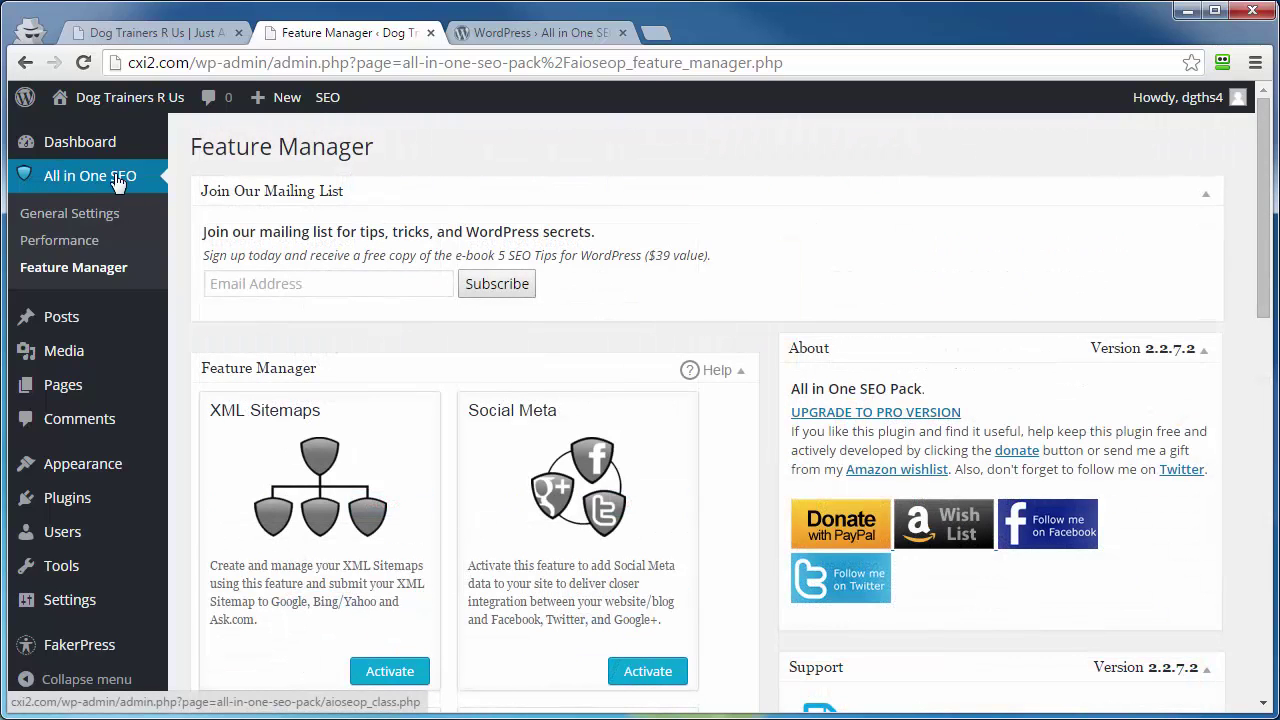
Add and publish a new post titled "Dog Training Helps You And Your Pet" and view its All in One SEO Pack settings.
mouse_move(52, 323)
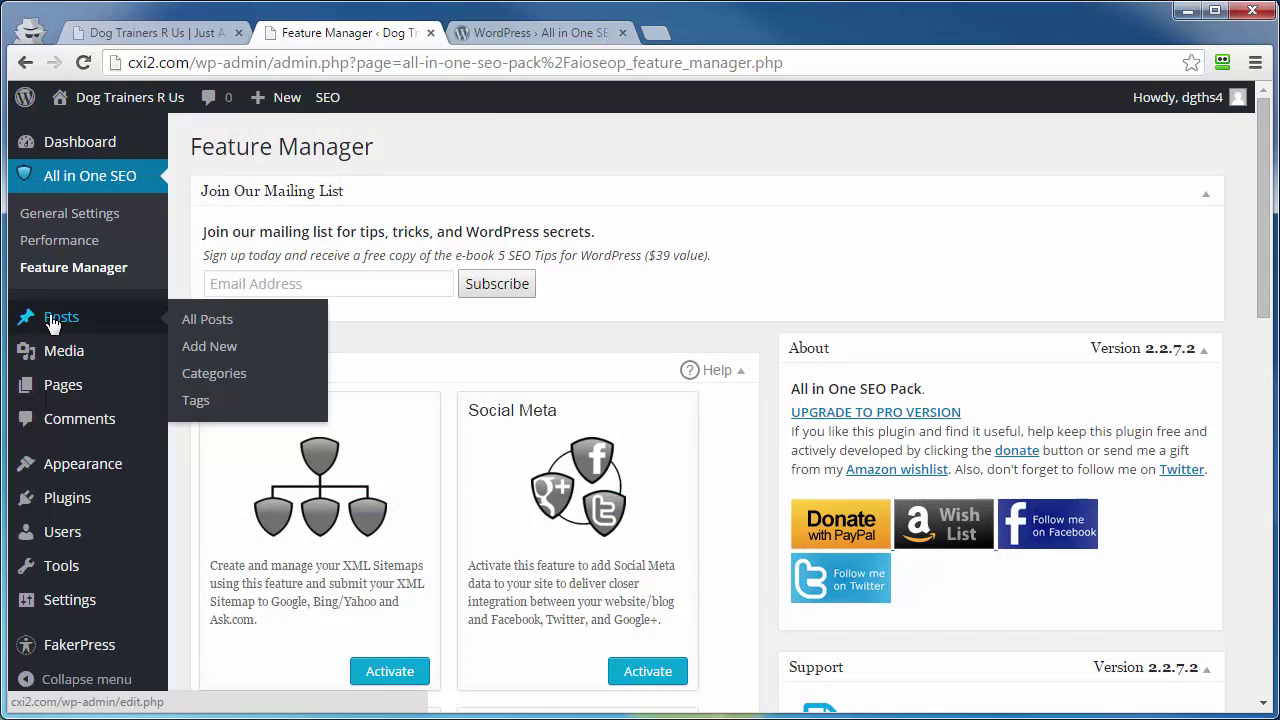
left_click(207, 346)
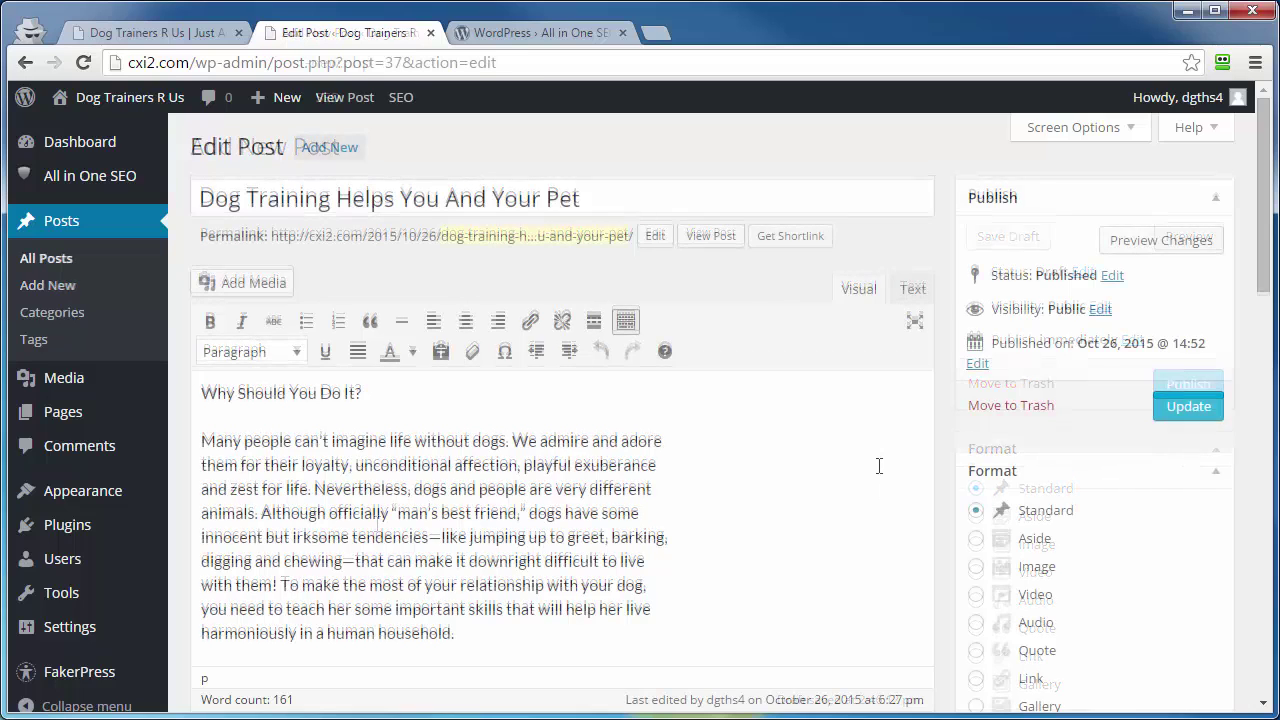
scroll(877, 465, "down", 10)
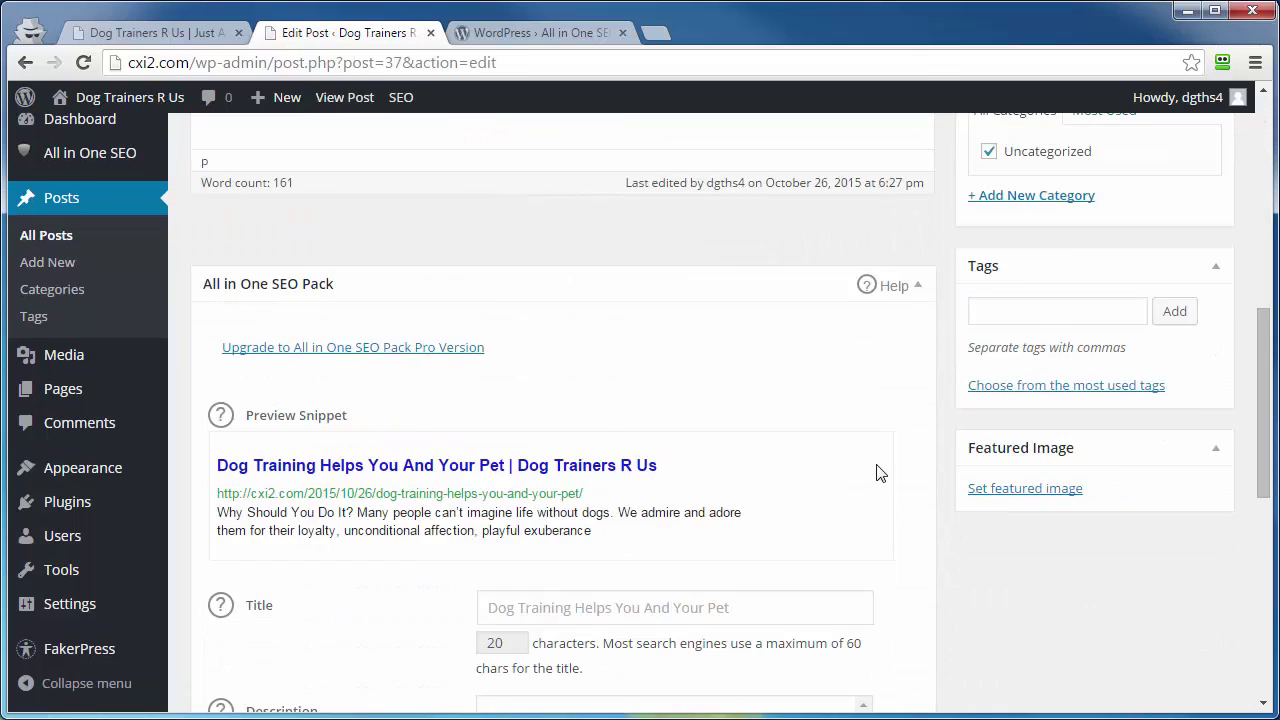
scroll(877, 472, "down", 2)
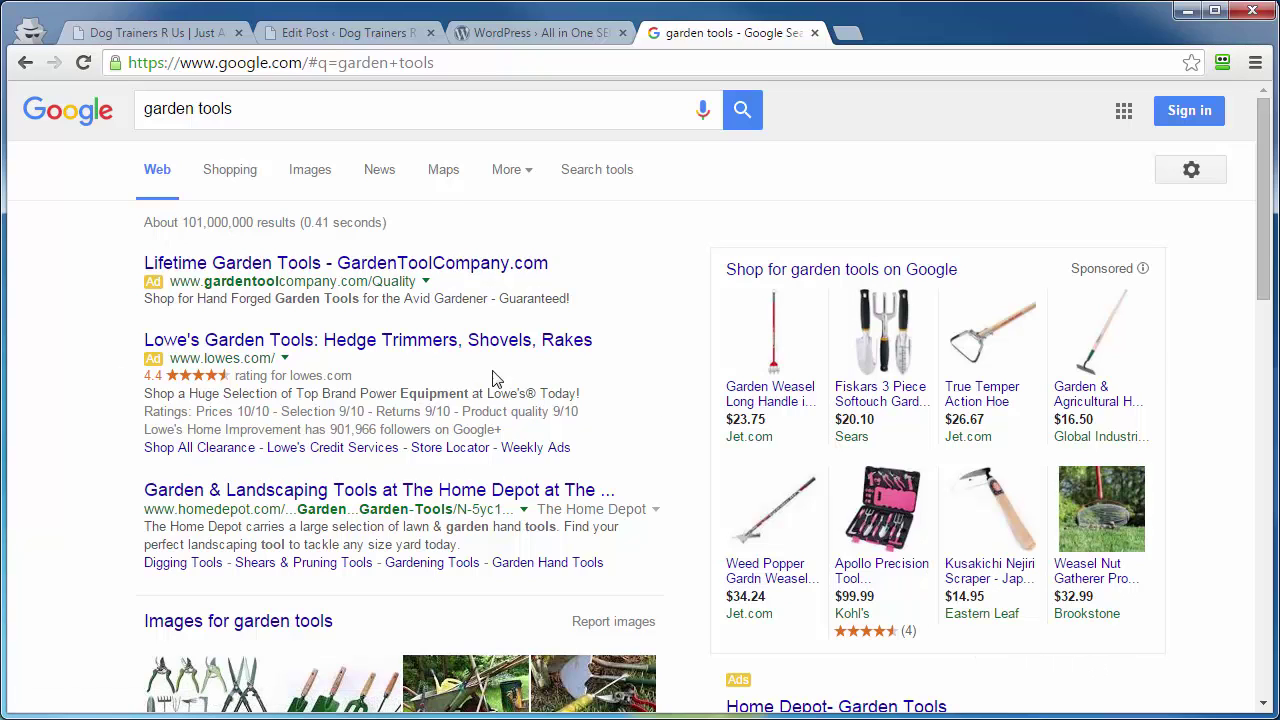
Examine the Google results for "garden tools" and compare them with the post's preview snippet and title.
scroll(448, 370, "down", 3)
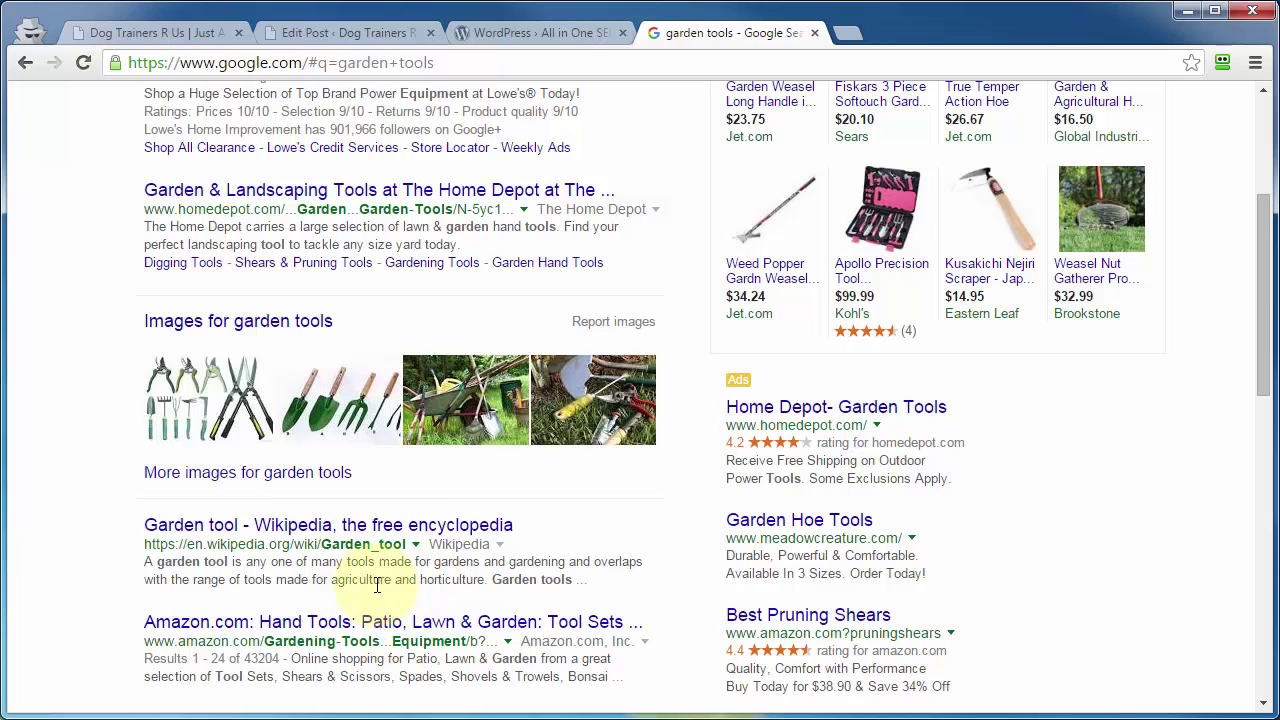
left_click(331, 33)
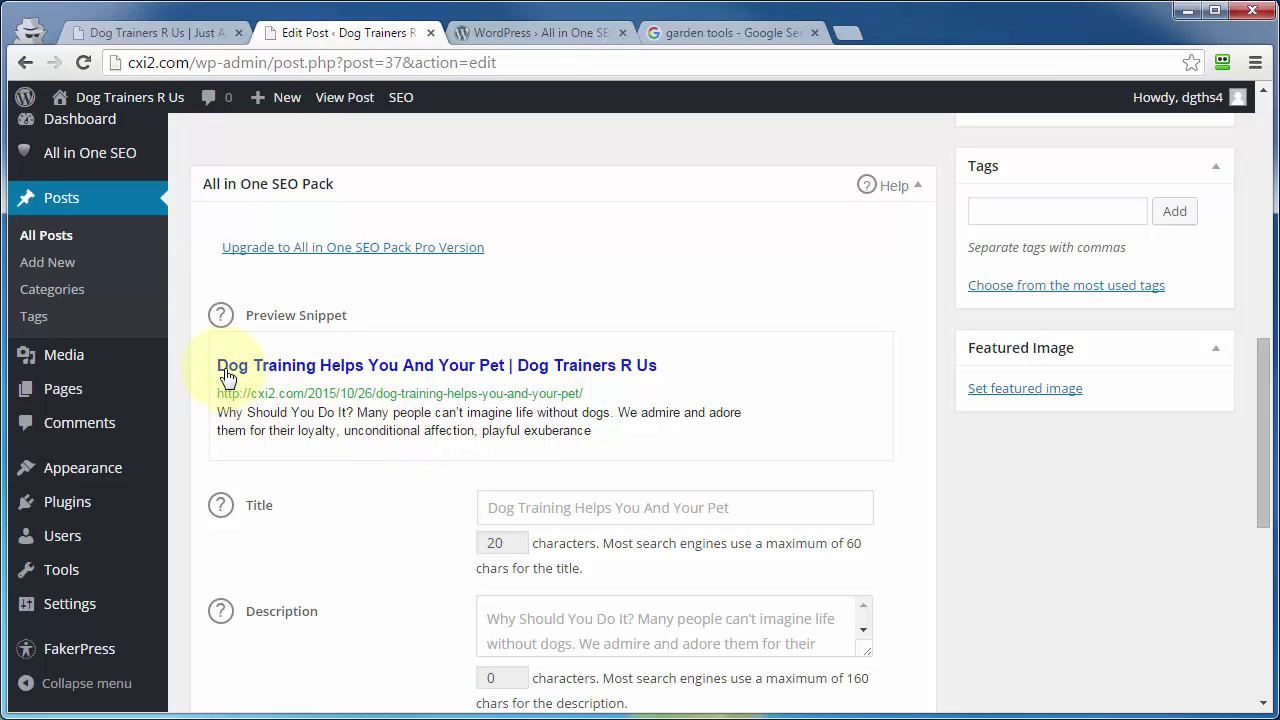
scroll(1057, 523, "up", 10)
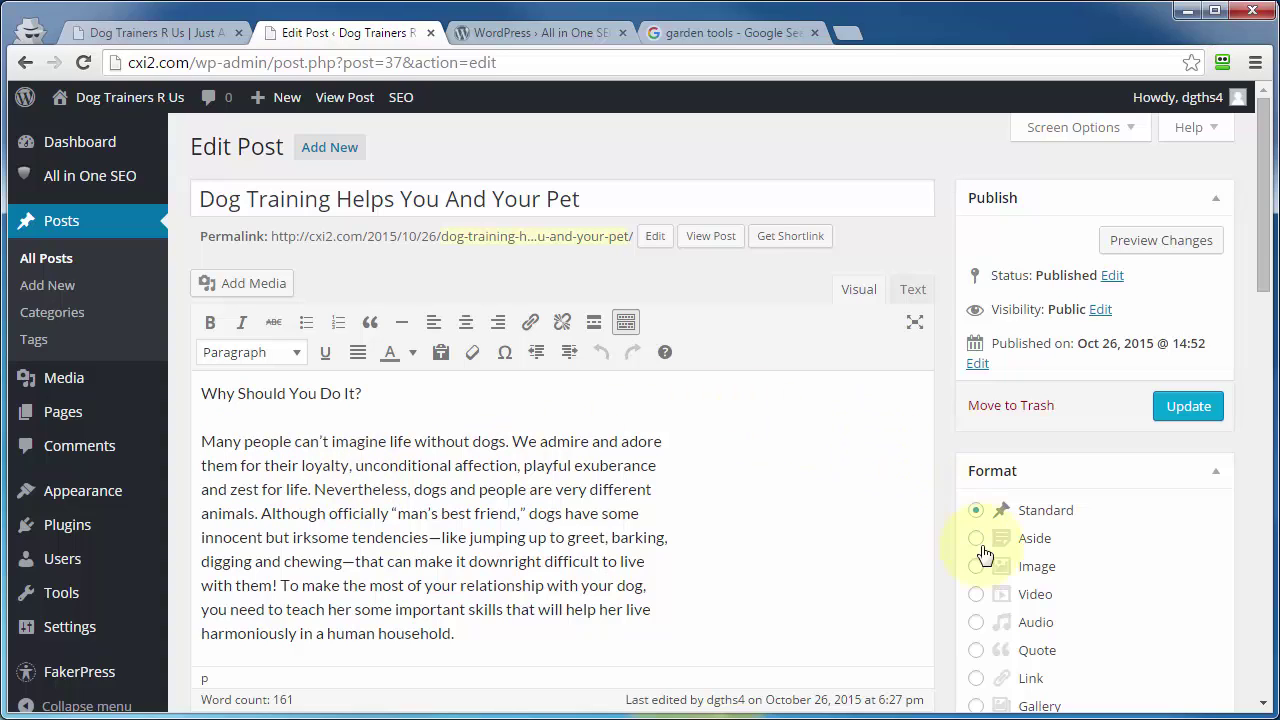
Enter "Dog Training Tips" as the post's title in its All in One SEO Pack settings.
scroll(980, 563, "down", 5)
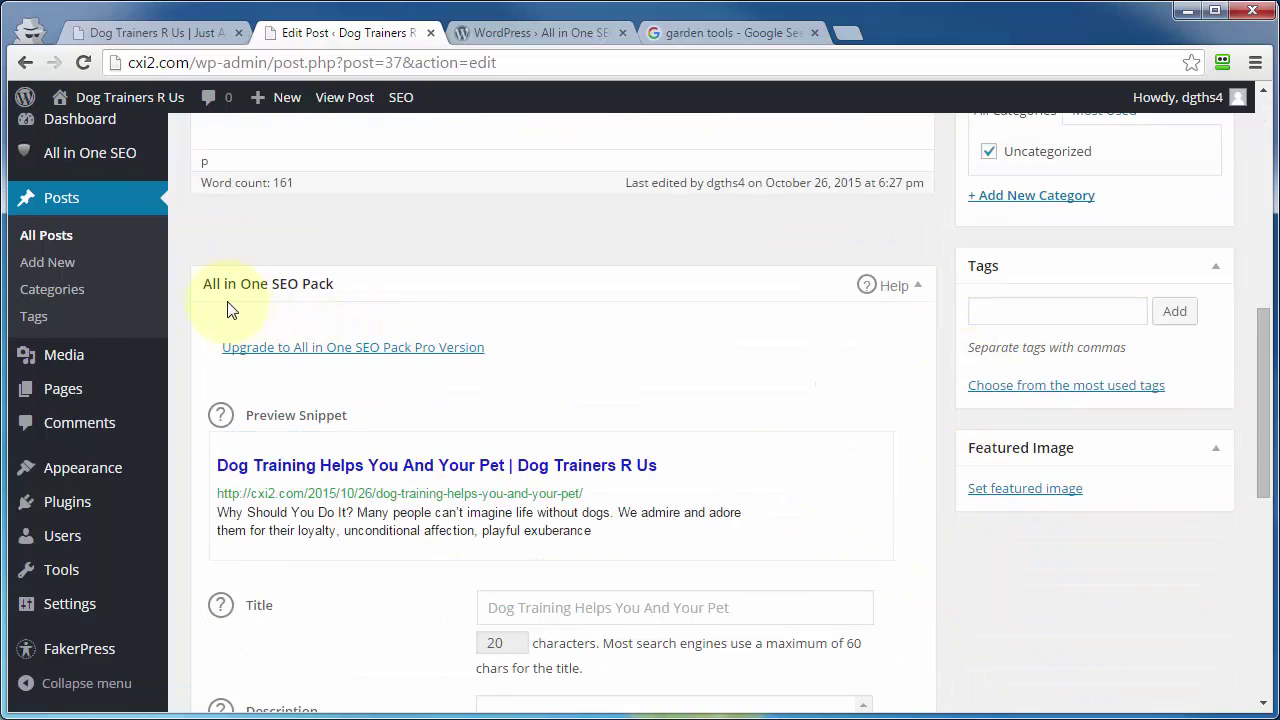
scroll(746, 380, "down", 2)
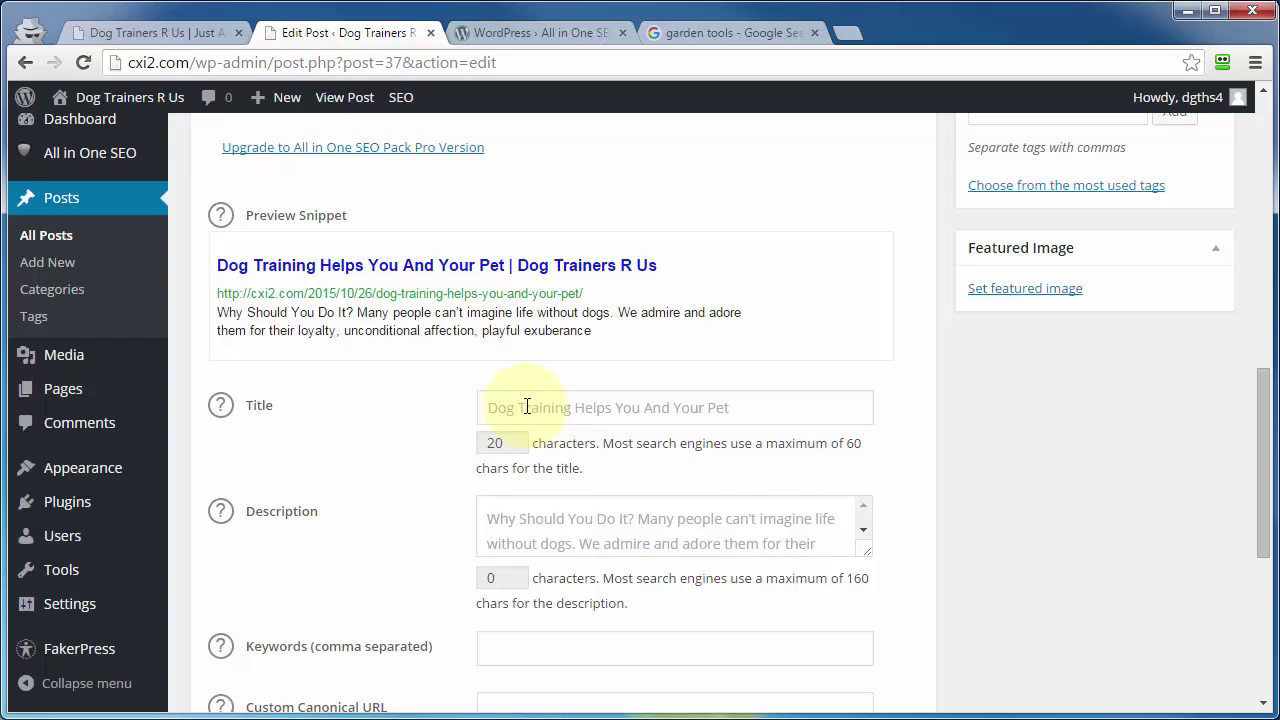
left_click(490, 407)
type("Dog Training Tips")
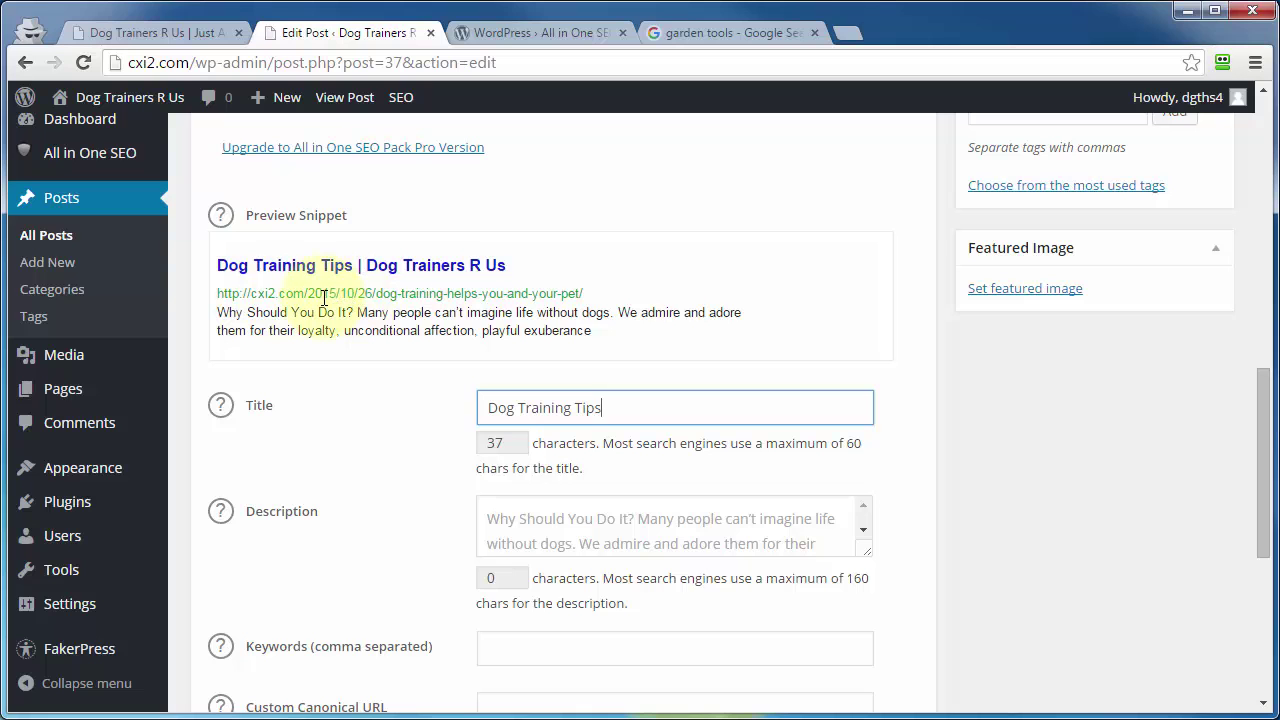
Open the site's Permalink Settings in a new tab, choose the Post name structure and save the changes.
scroll(343, 525, "up", 10)
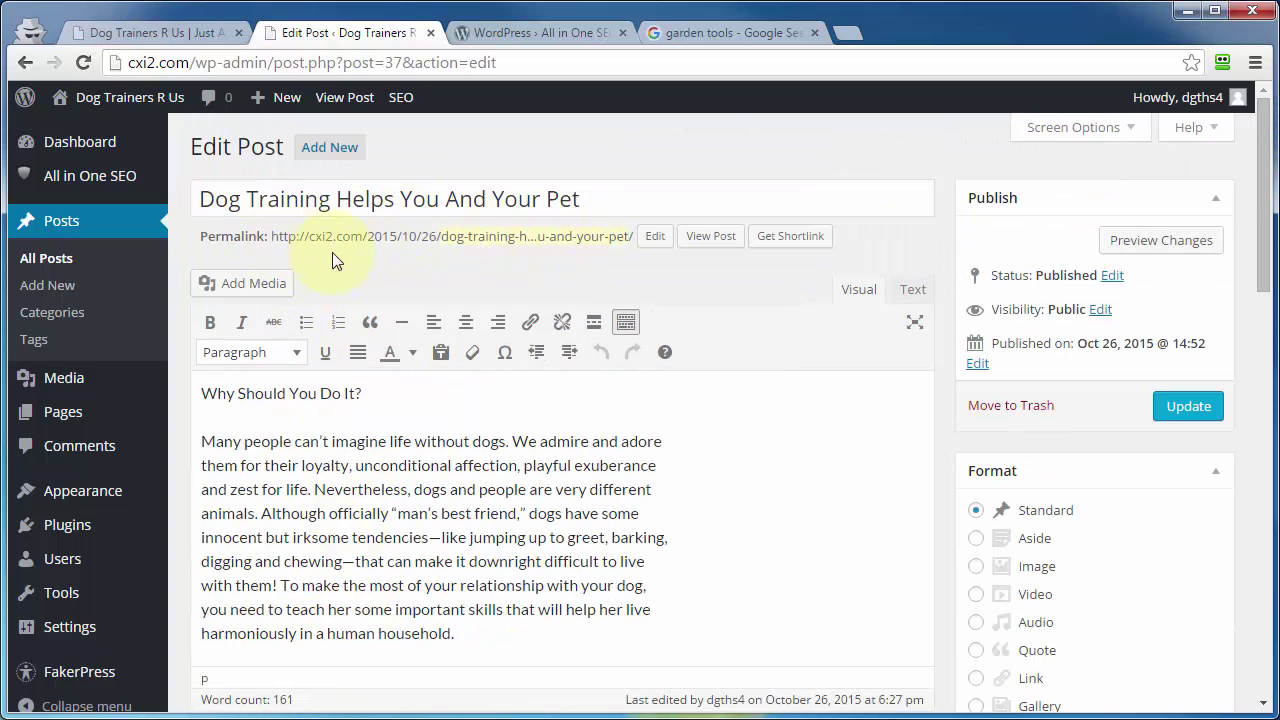
scroll(392, 255, "down", 2)
scroll(323, 531, "down", 2)
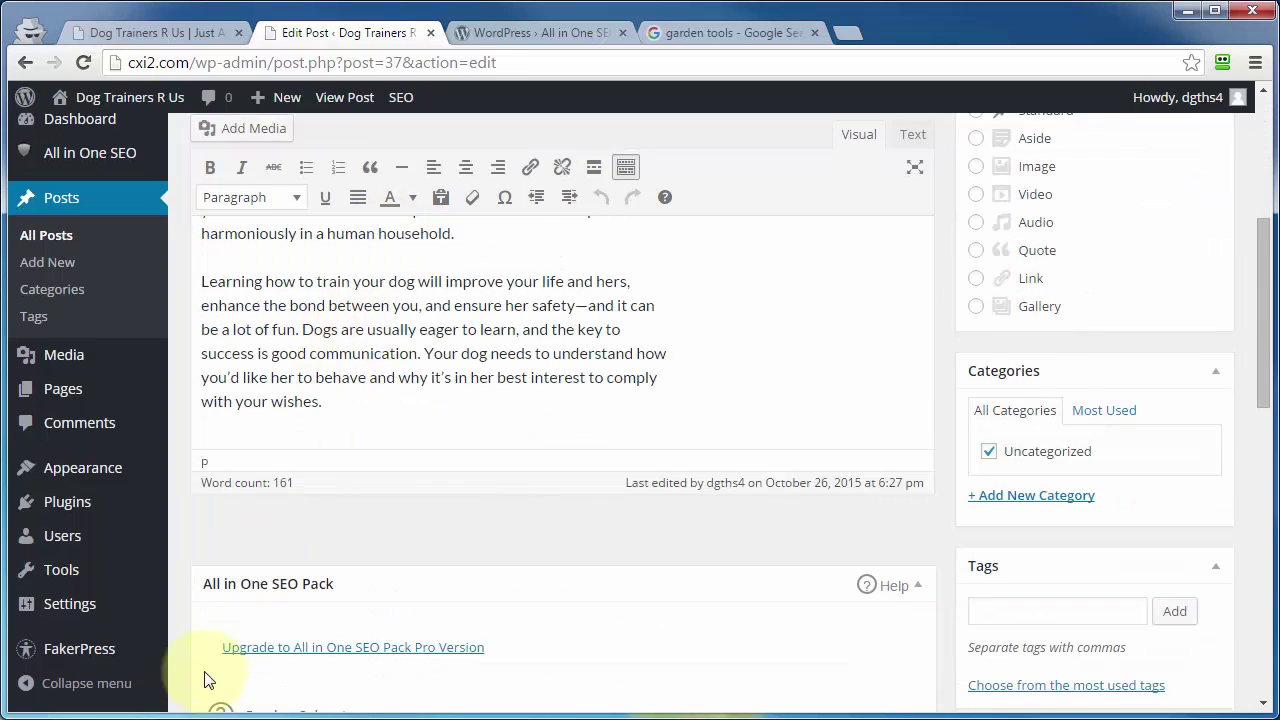
scroll(200, 610, "down", 5)
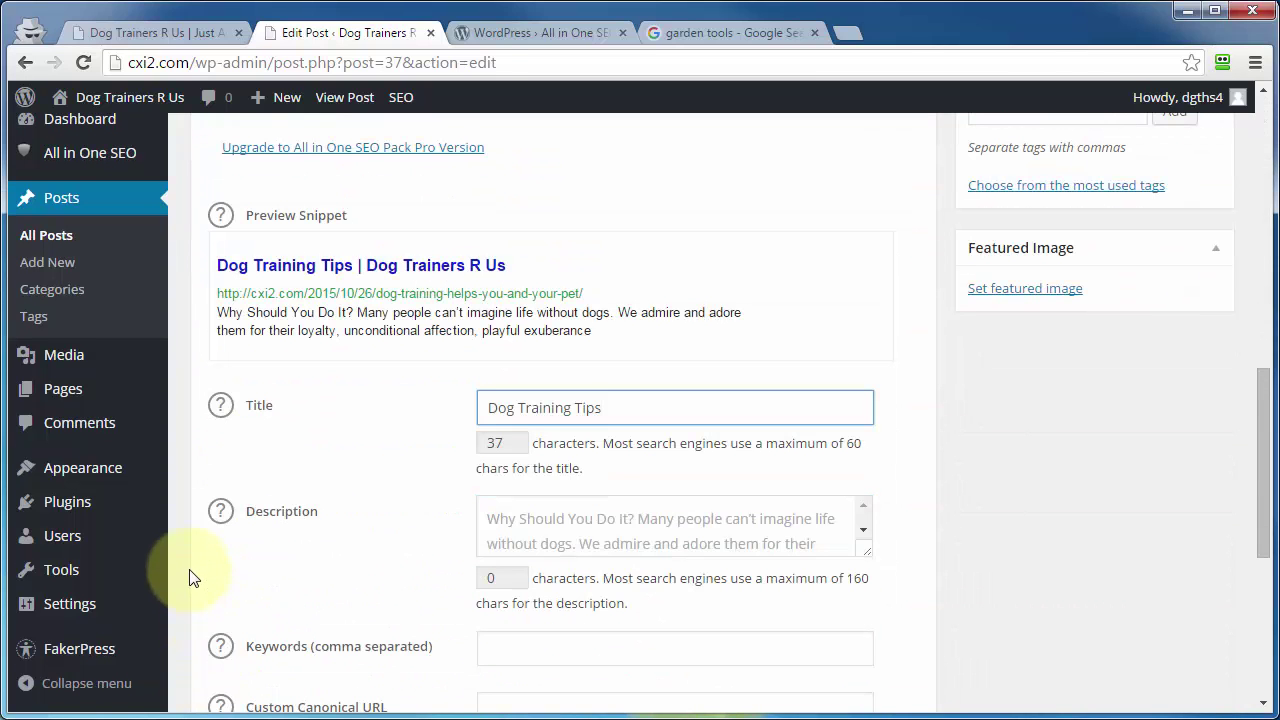
mouse_move(40, 603)
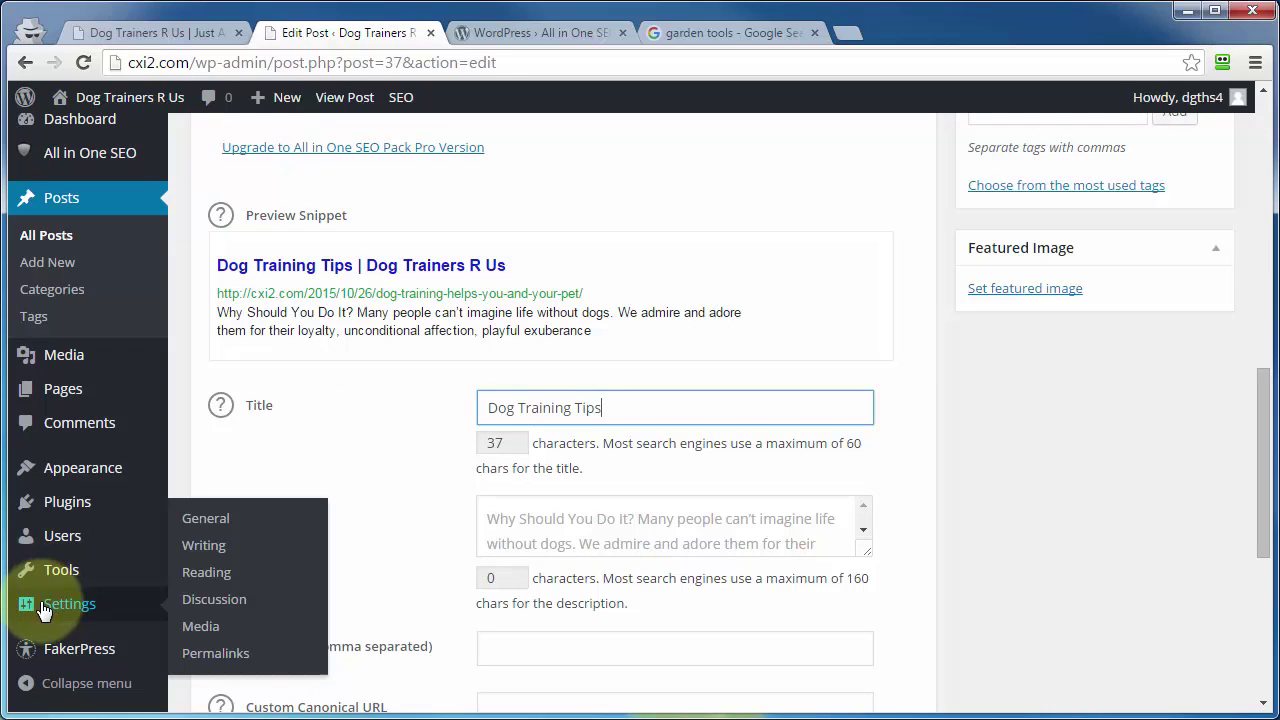
right_click(207, 662)
left_click(220, 674)
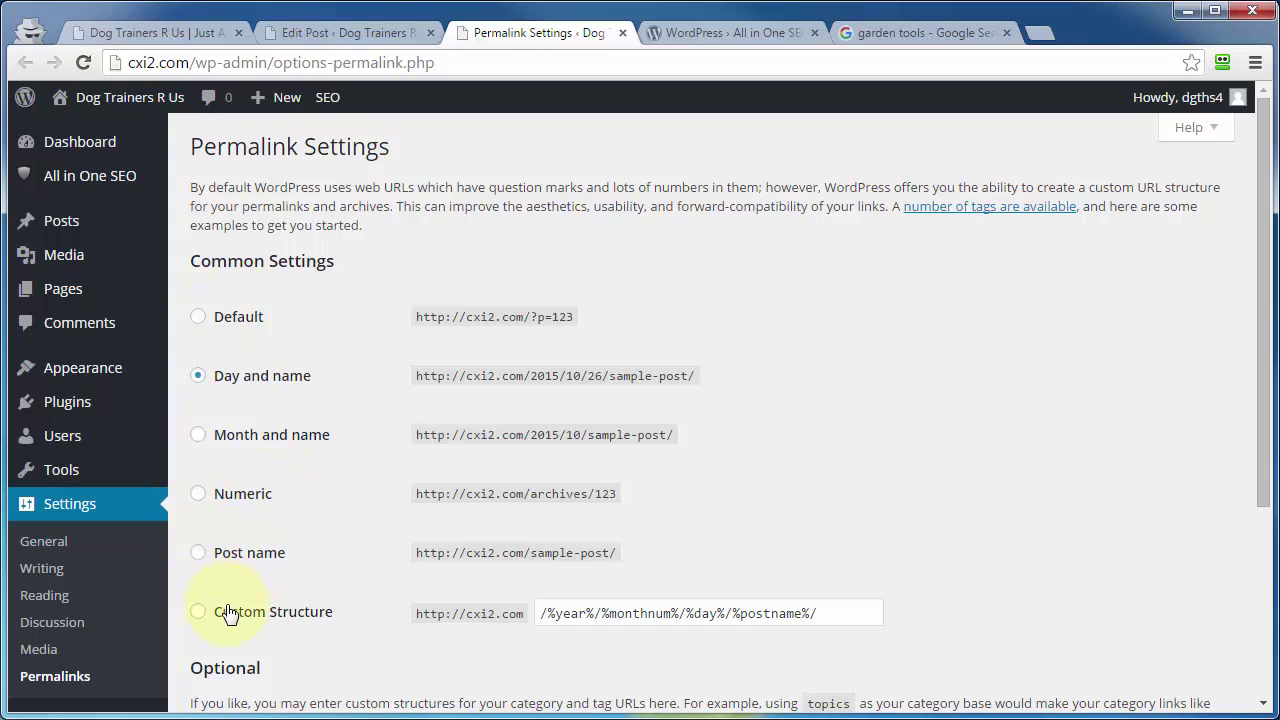
left_click(200, 555)
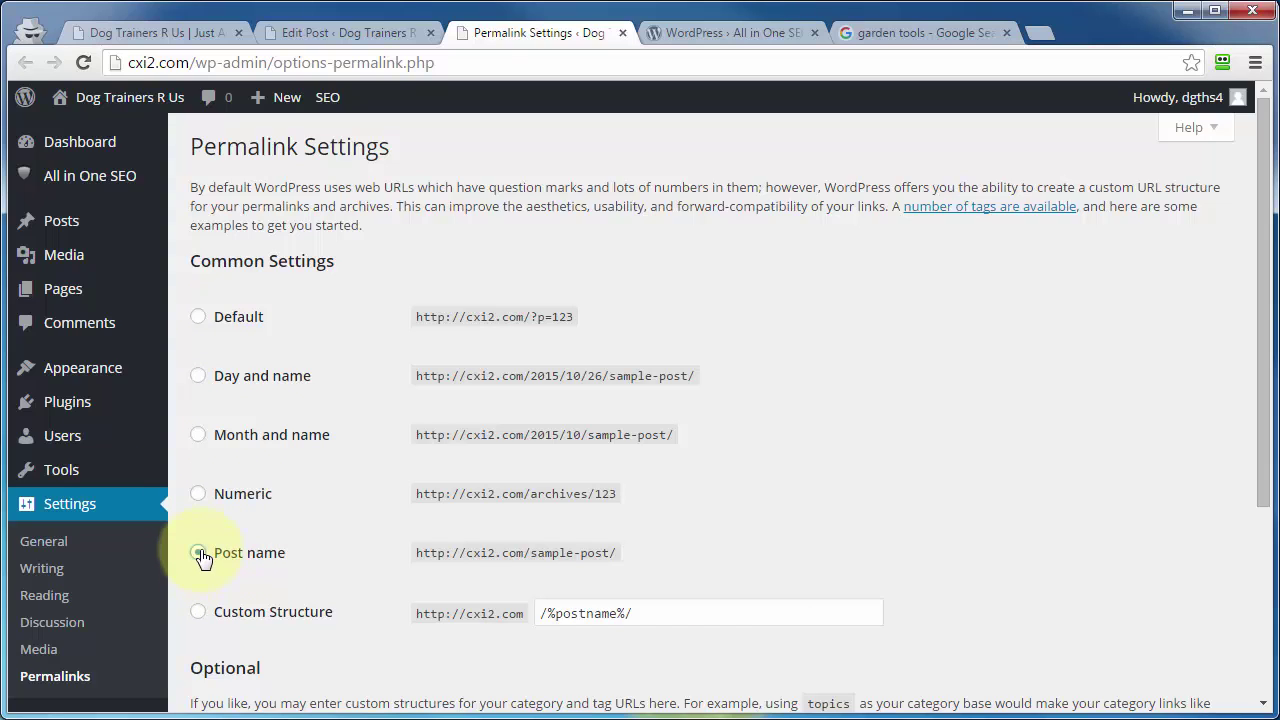
scroll(463, 551, "down", 3)
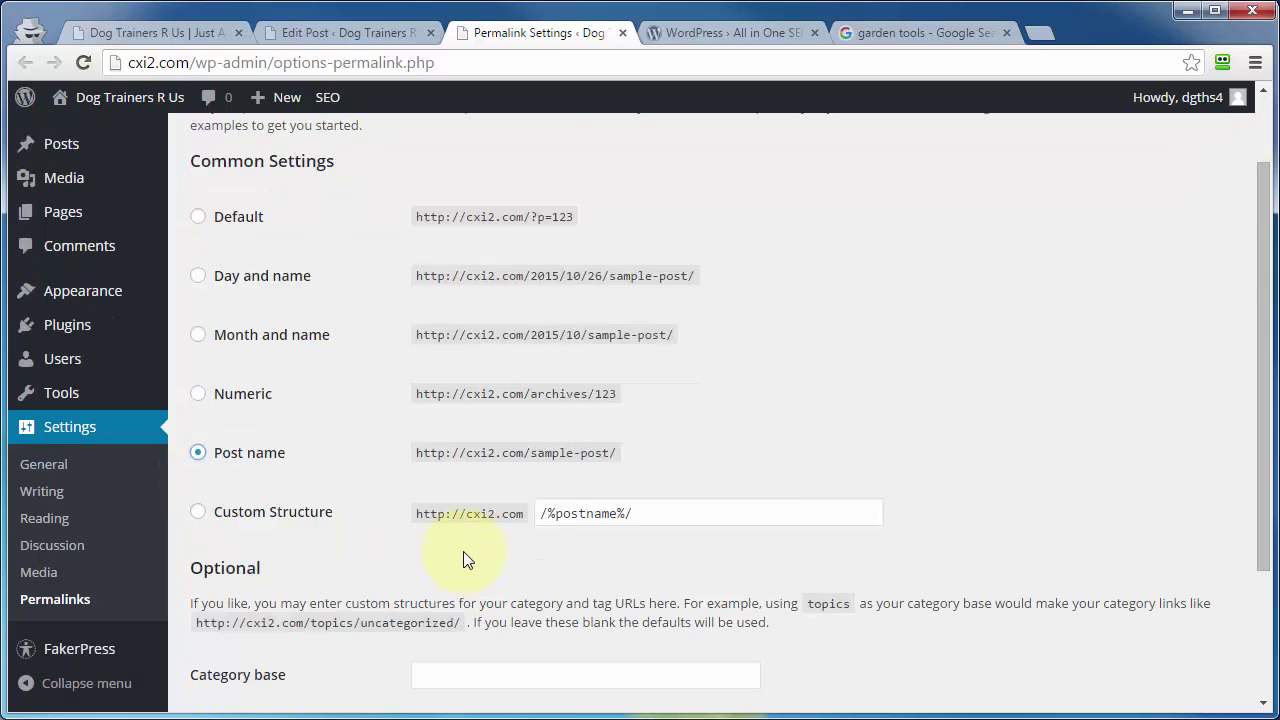
left_click(250, 613)
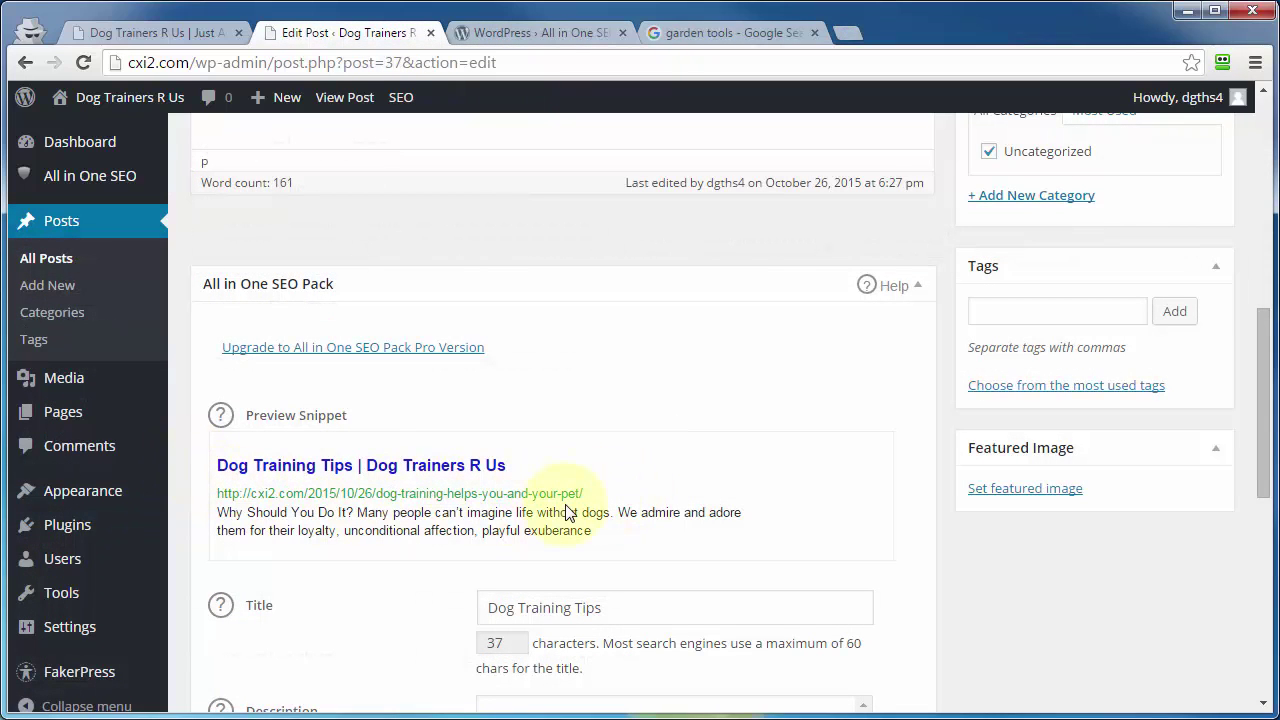
Reload the post editor and set the post's SEO title to "Dog Training Tips".
left_click(84, 61)
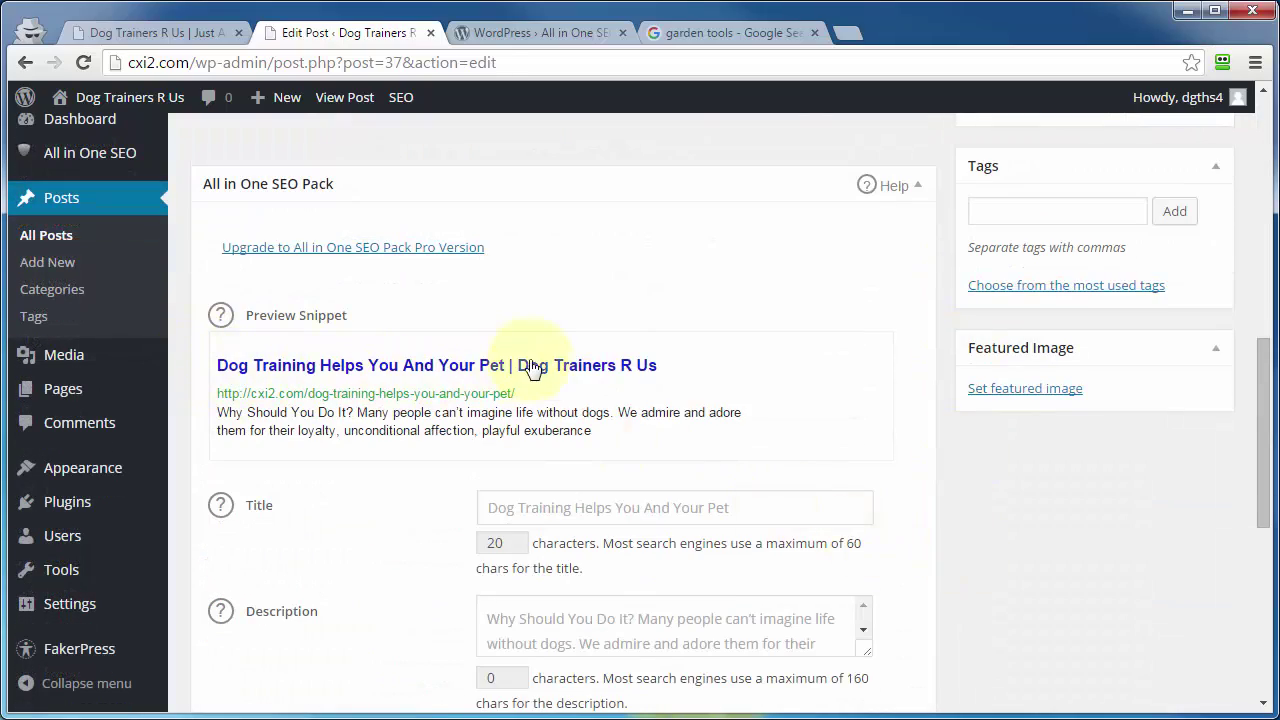
left_click(534, 506)
type("Dog Training Tips")
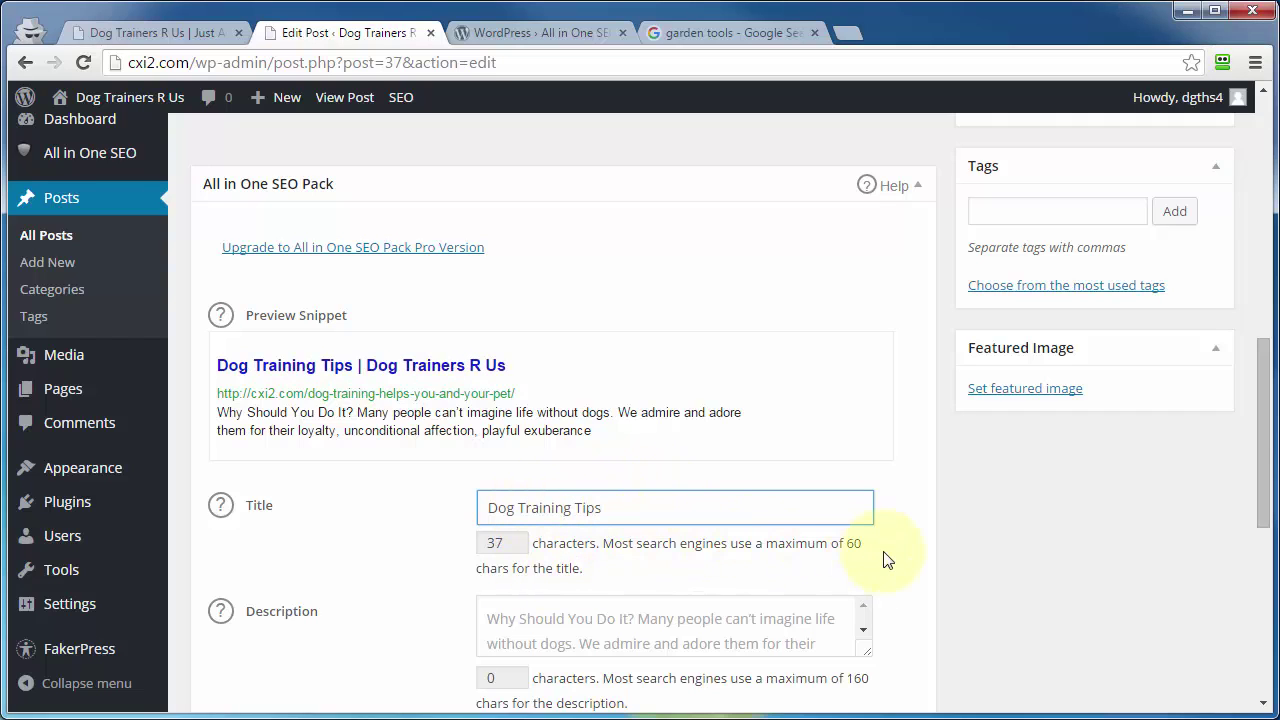
Set the SEO description to "This will give you some valuable dog training tips and techniques that every dog and puppy owner should have".
scroll(851, 545, "down", 1)
left_click(851, 534)
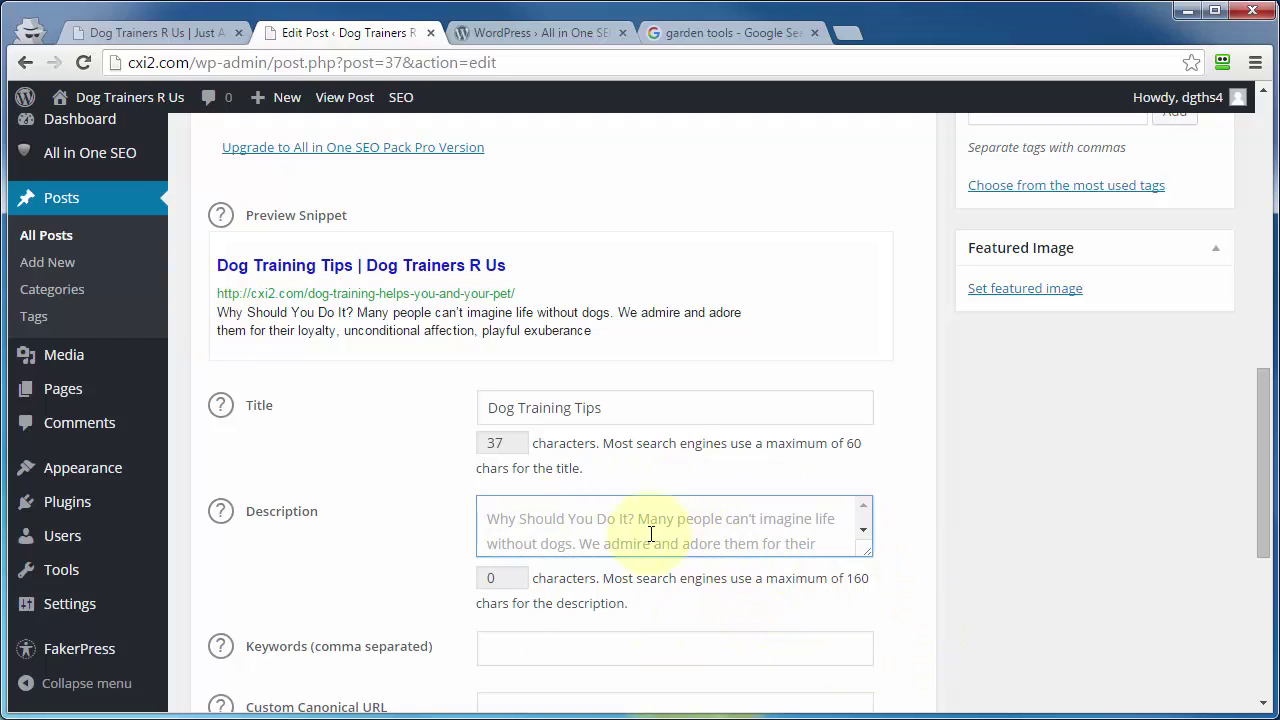
type("This will give you some valuable dog training tips and techniques that every dog and puppy owner should have")
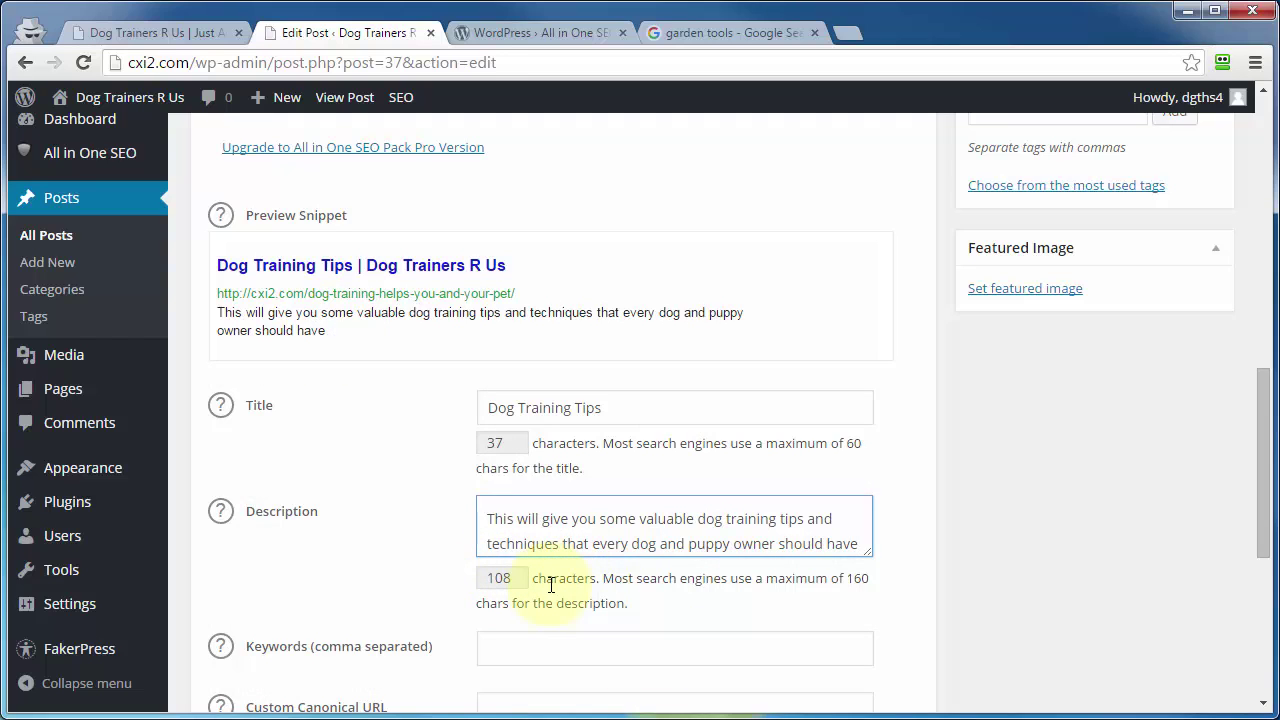
Compare the updated preview snippet with the post's own title and with the Google search results.
scroll(550, 585, "down", 2)
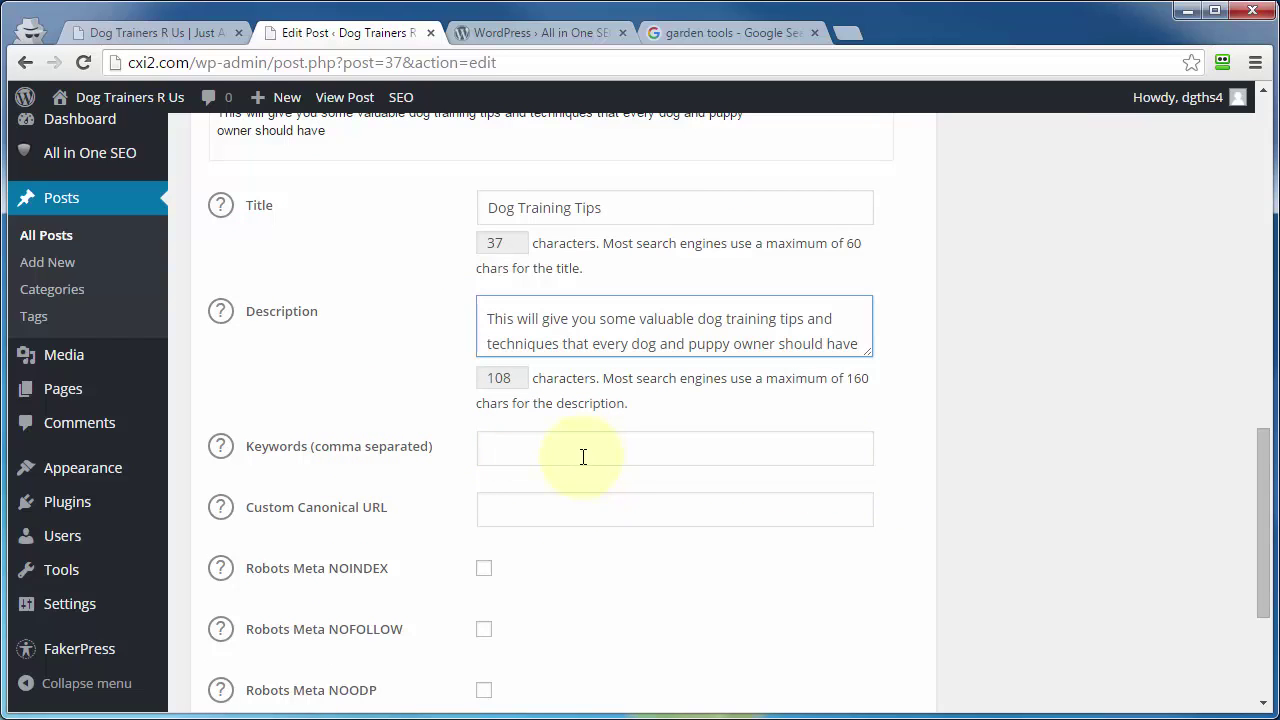
scroll(657, 516, "up", 8)
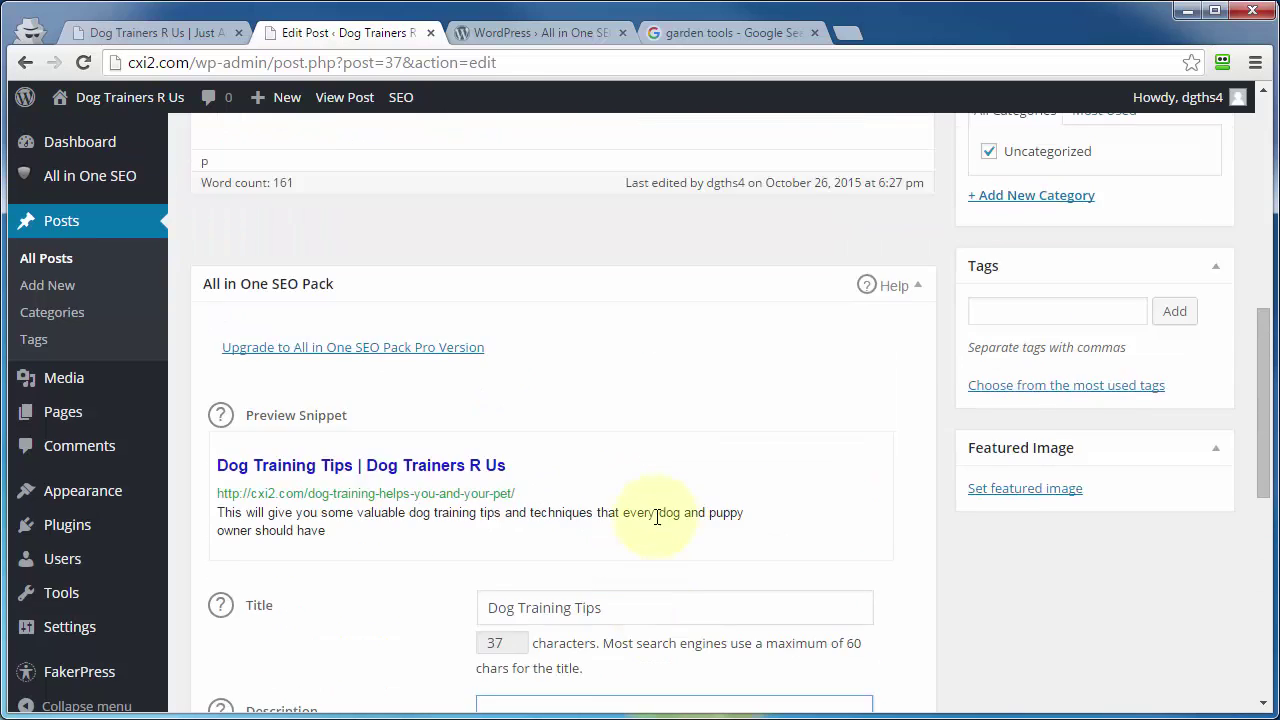
scroll(657, 516, "up", 3)
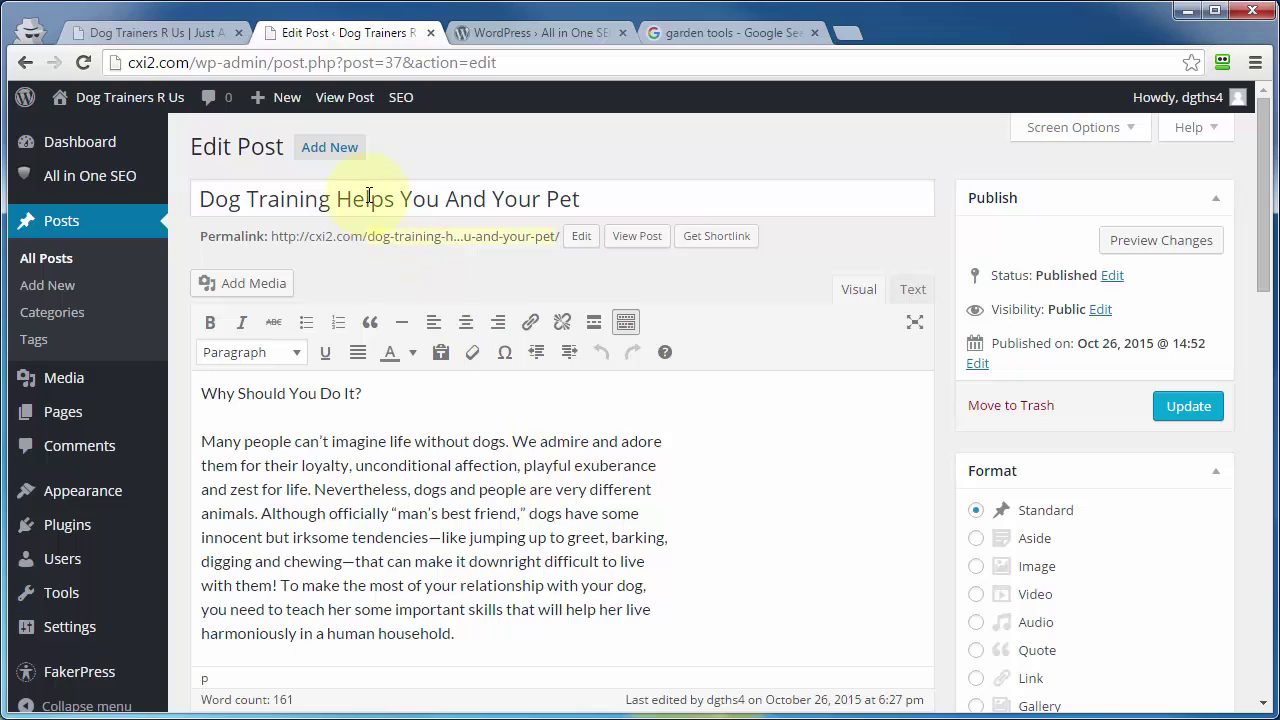
left_click(690, 36)
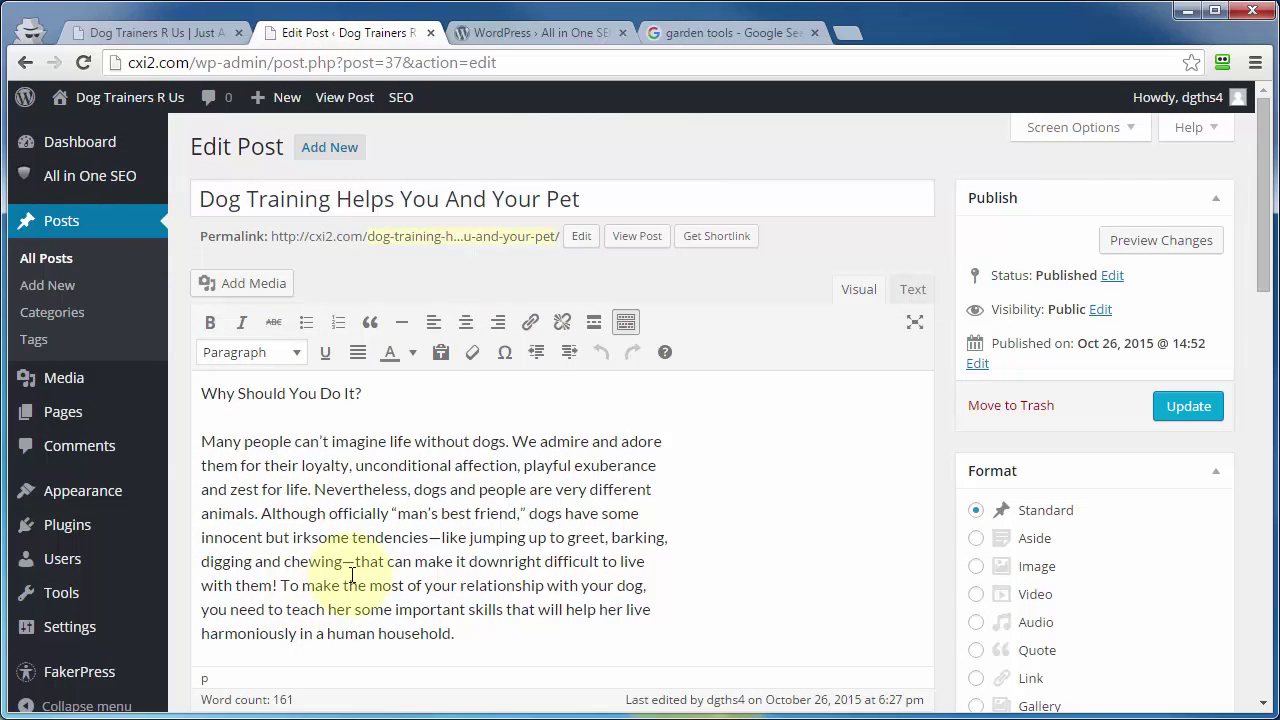
Review the keywords, canonical URL and robots meta options in the post's SEO settings, and update the post.
scroll(520, 520, "down", 1)
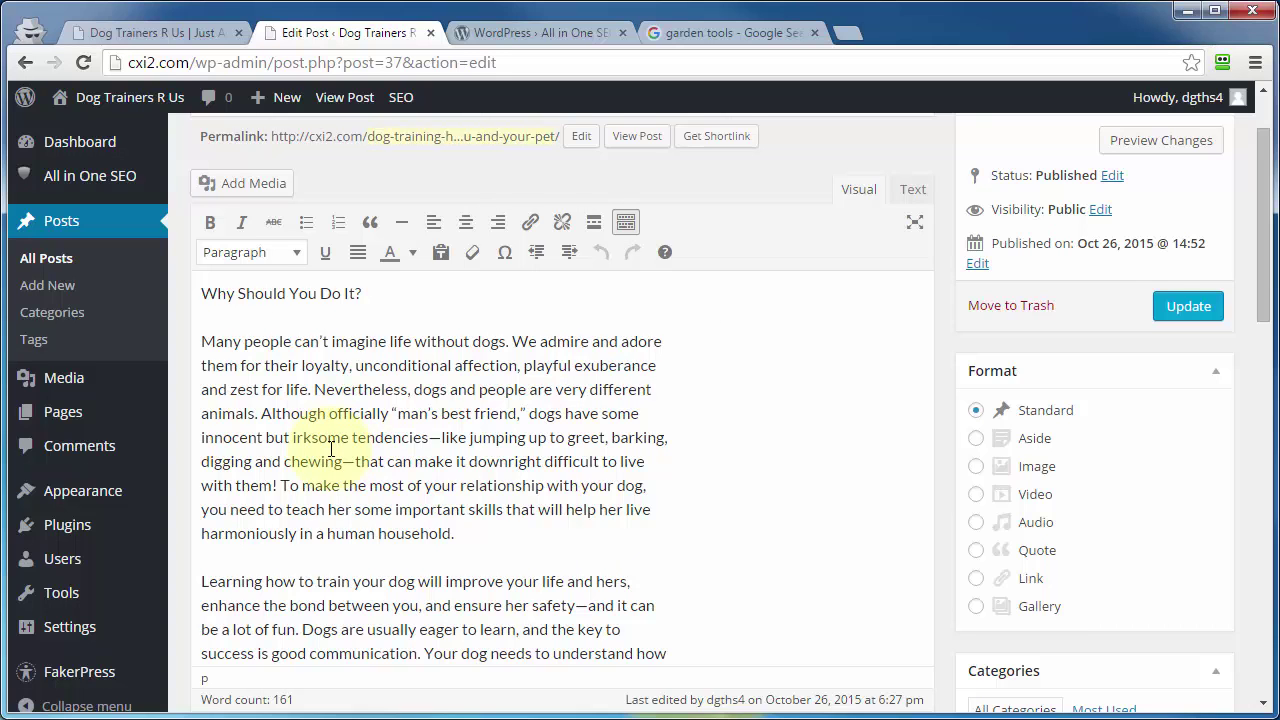
scroll(331, 449, "down", 10)
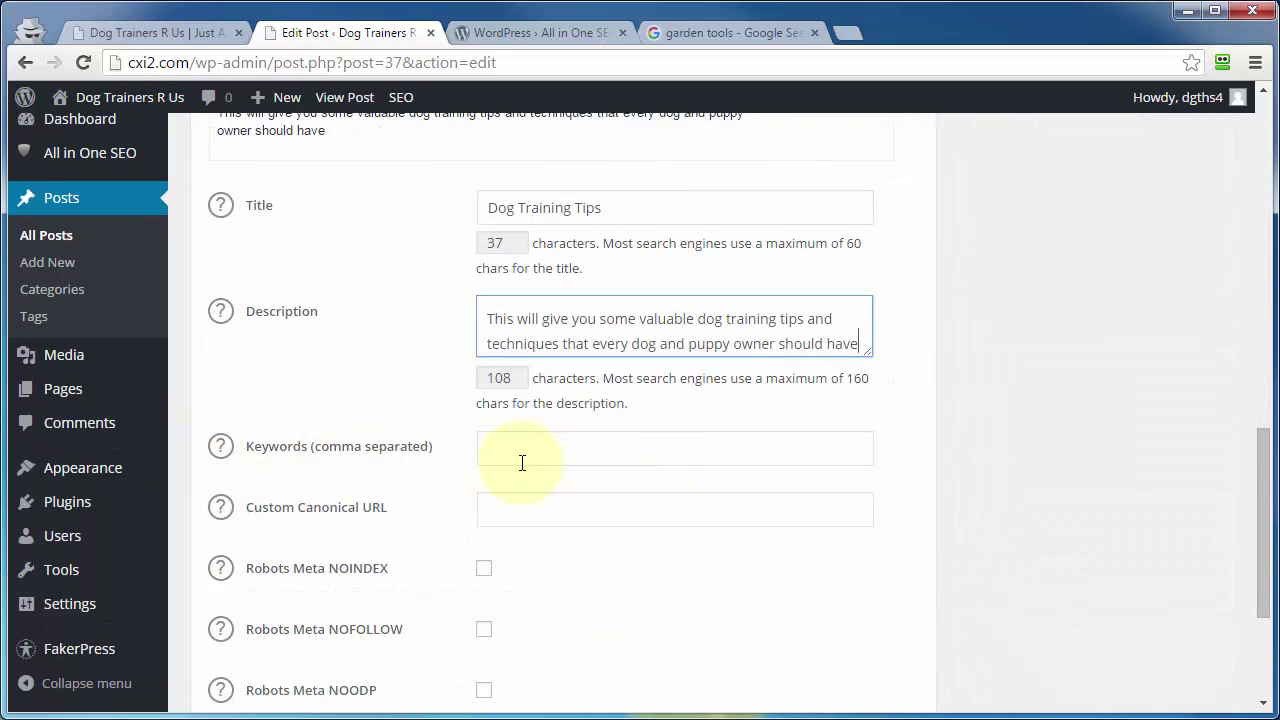
scroll(522, 462, "down", 3)
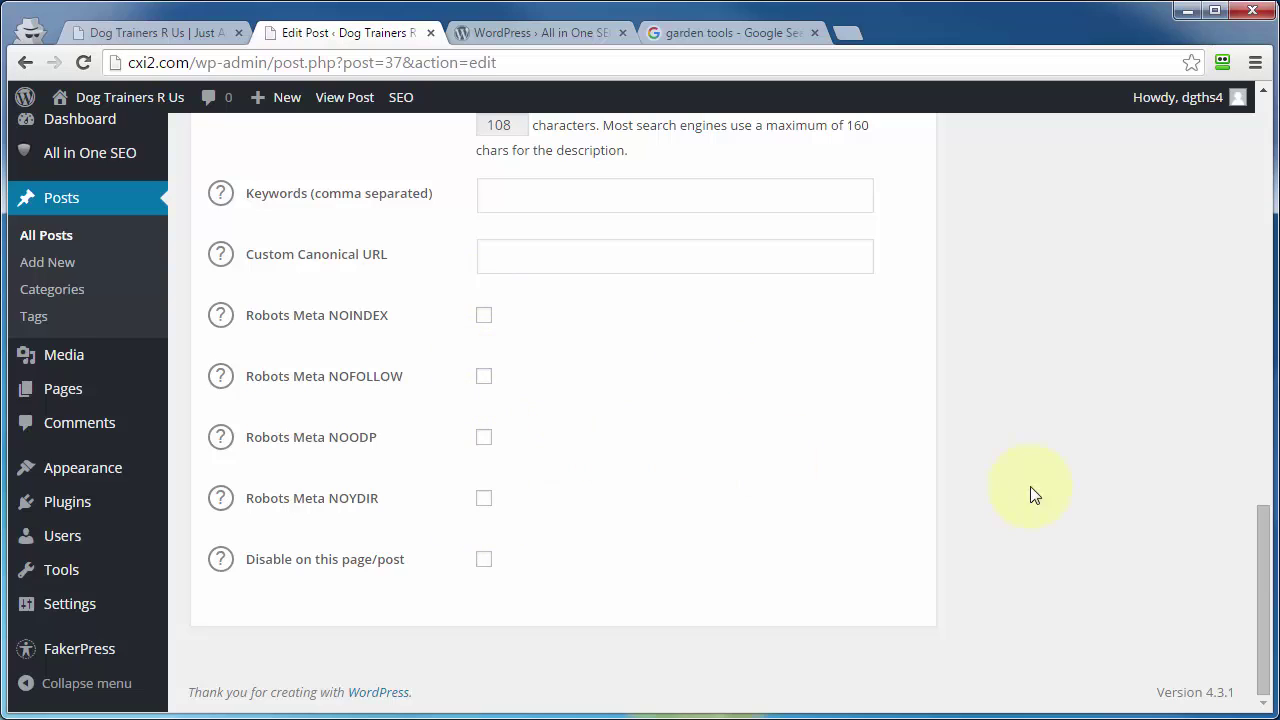
scroll(1060, 520, "up", 15)
left_click(1189, 253)
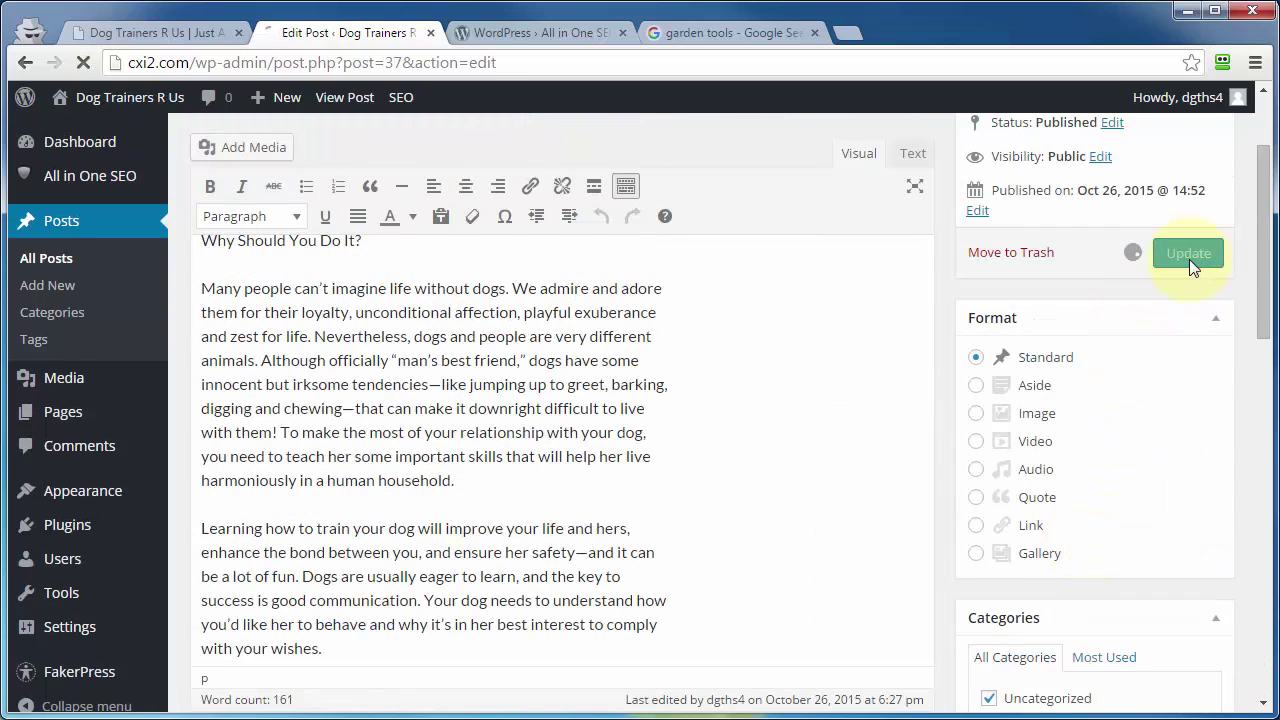